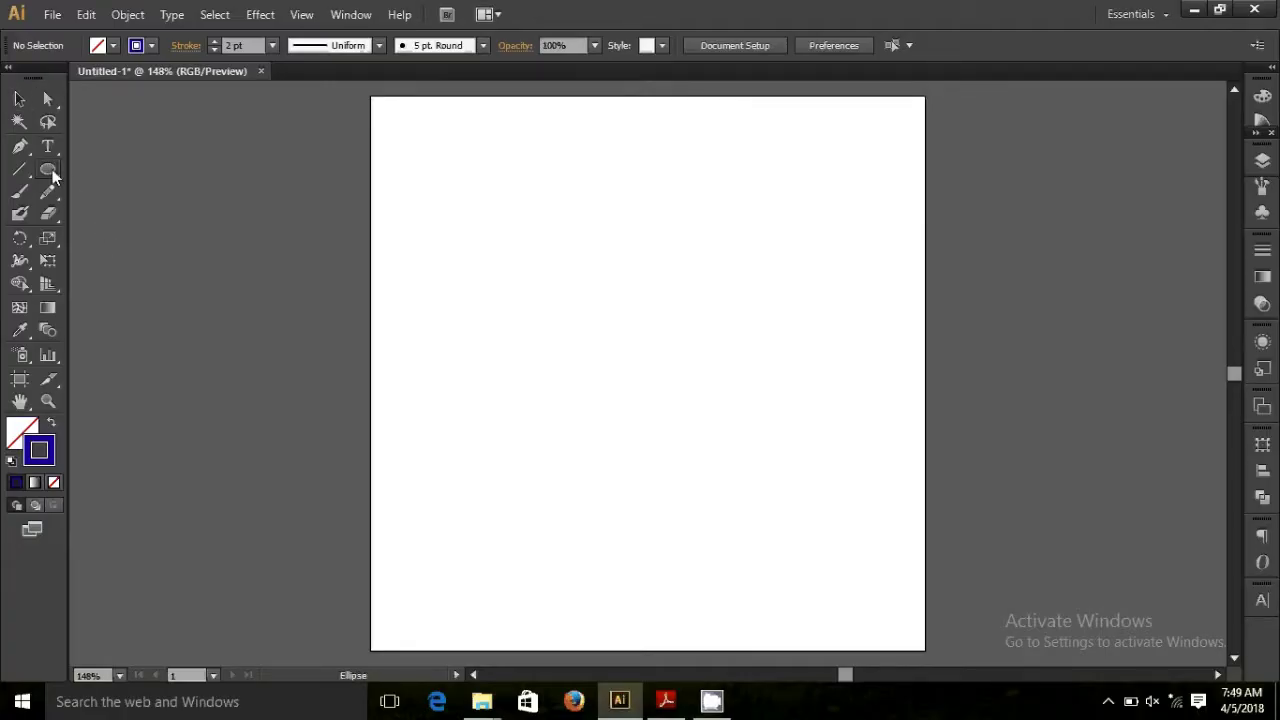
Draw a hexagon near the artboard's top-left corner with a light-blue stroke.
drag(53, 176, 109, 235)
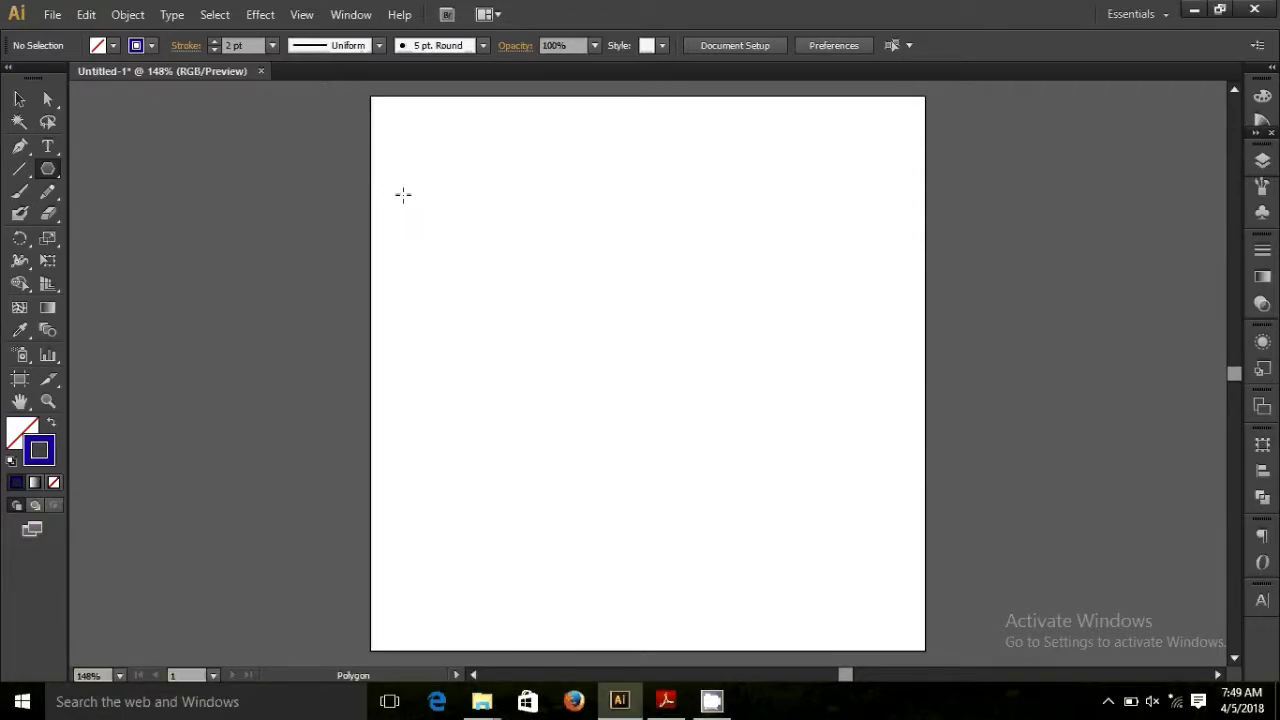
drag(391, 162, 421, 209)
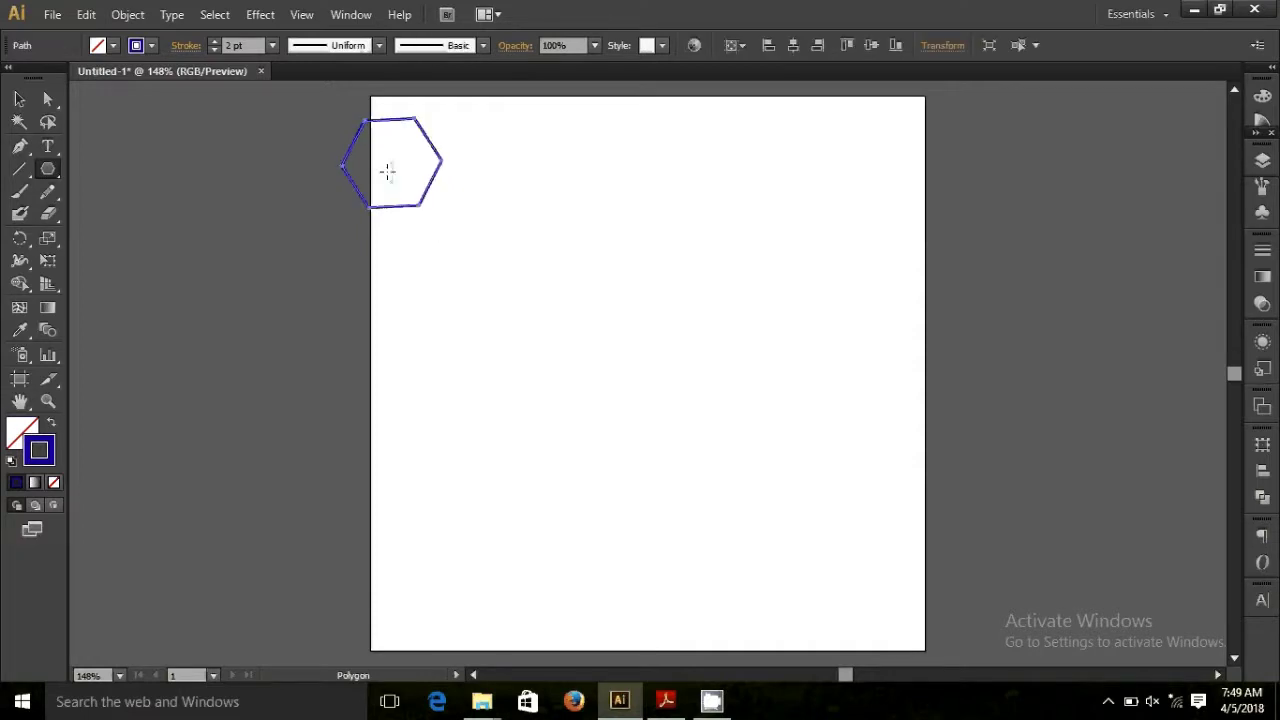
click(151, 50)
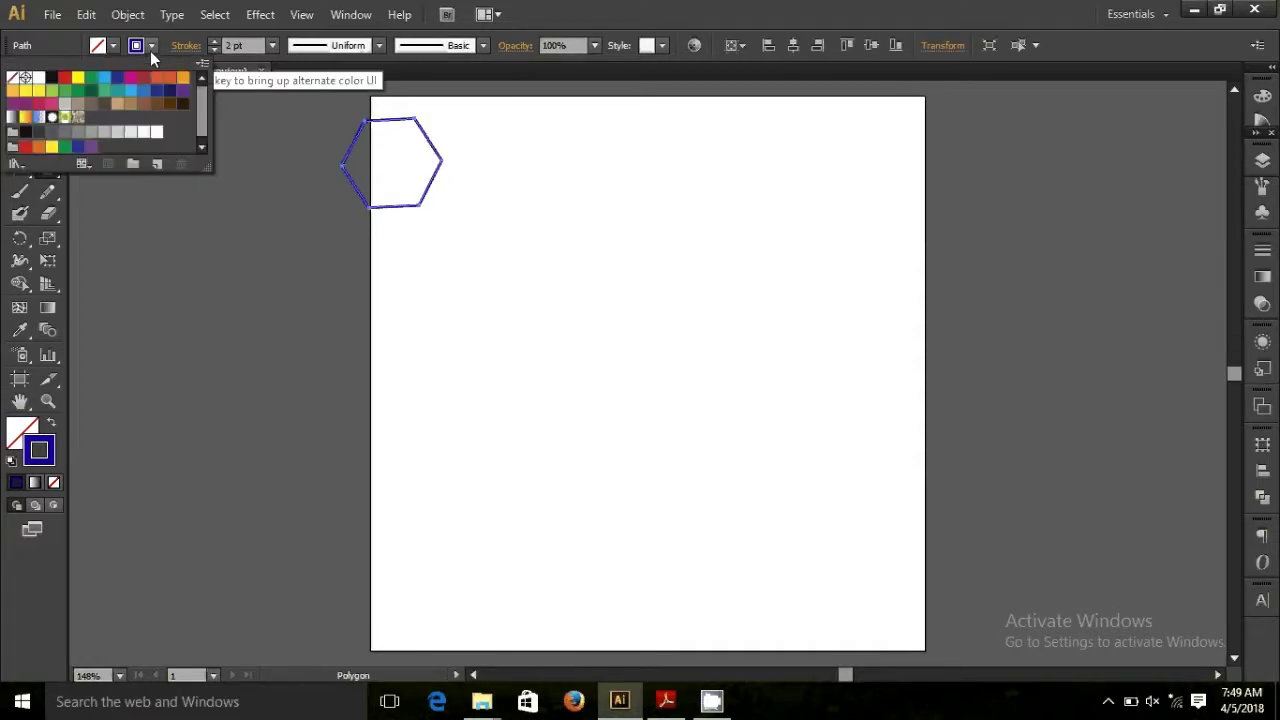
click(104, 78)
key(Escape)
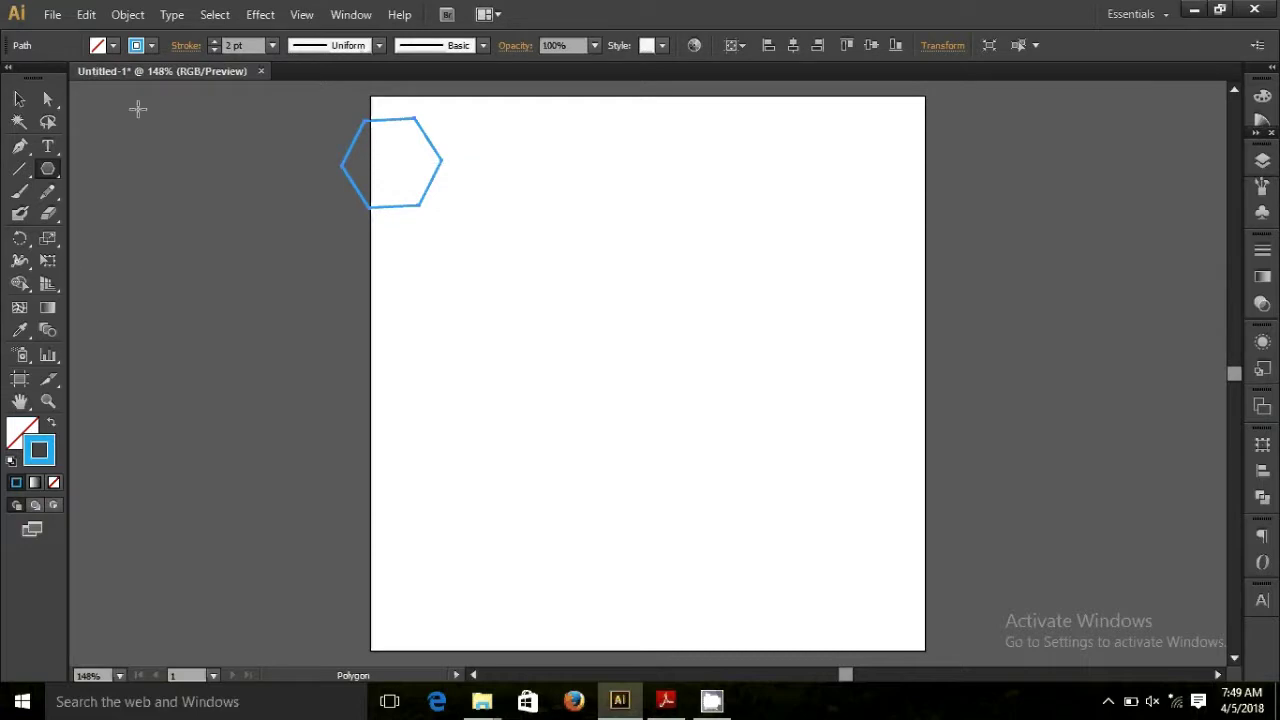
Move the hexagon slightly down and right inside the artboard's top-left corner.
click(22, 99)
drag(416, 200, 438, 225)
drag(434, 181, 486, 249)
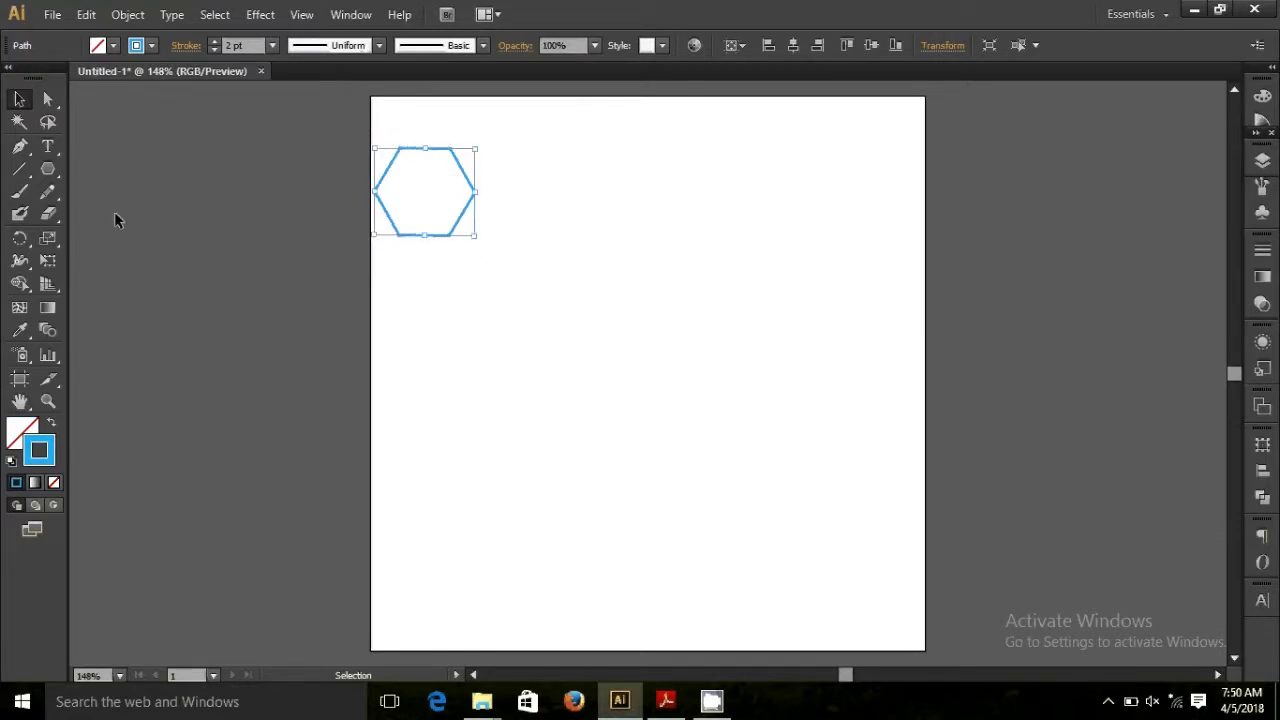
drag(48, 169, 121, 219)
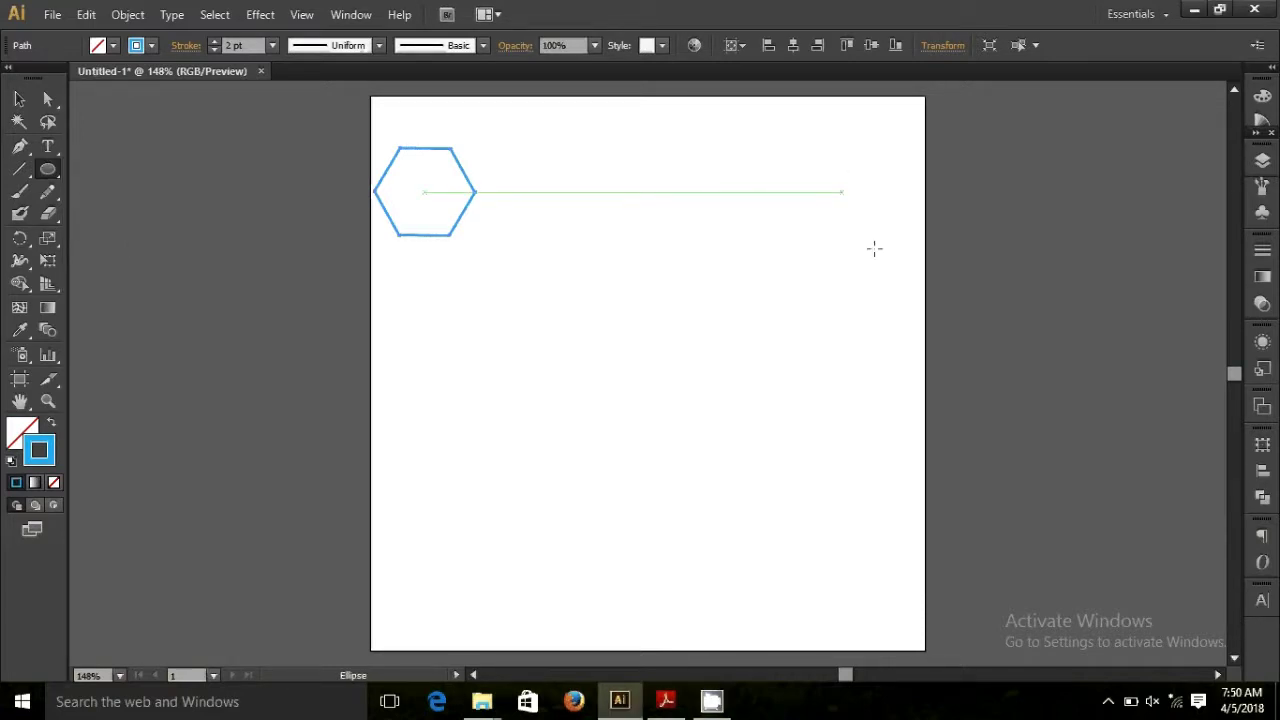
Draw a circle about 69 px across on the right, level with the hexagon.
drag(804, 172, 855, 239)
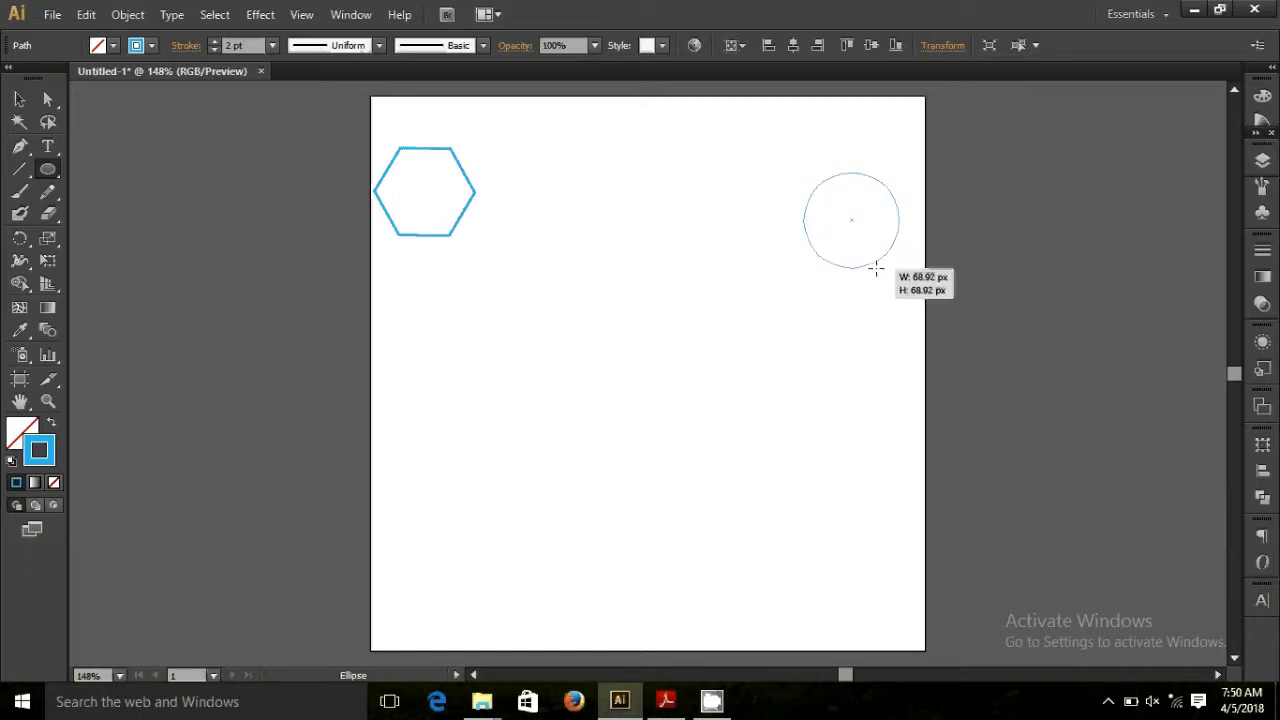
drag(855, 239, 886, 277)
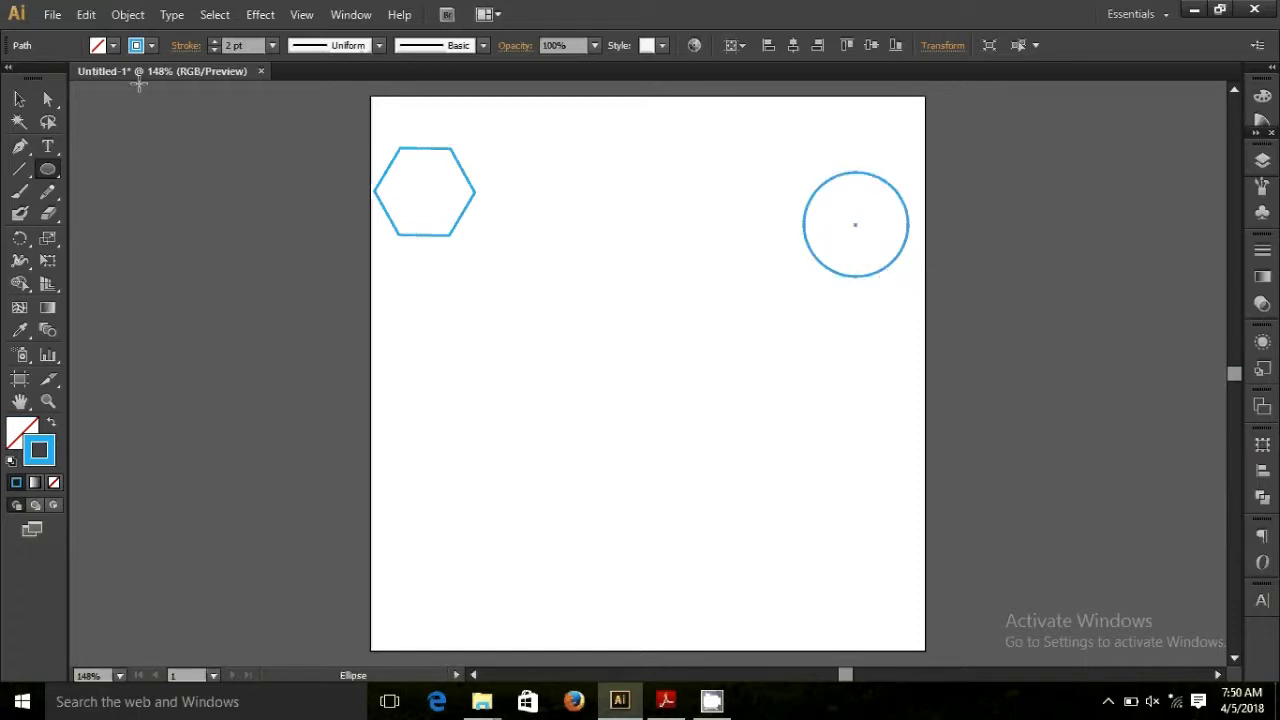
click(19, 99)
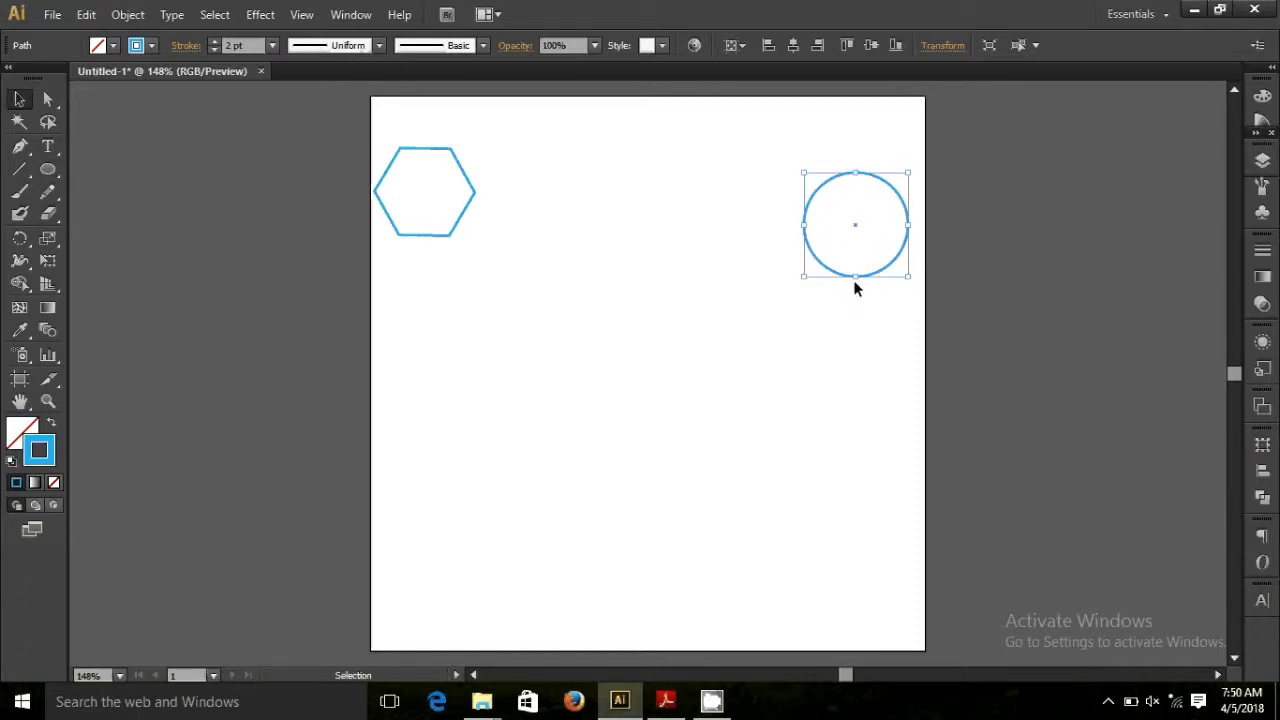
click(851, 243)
drag(861, 275, 859, 250)
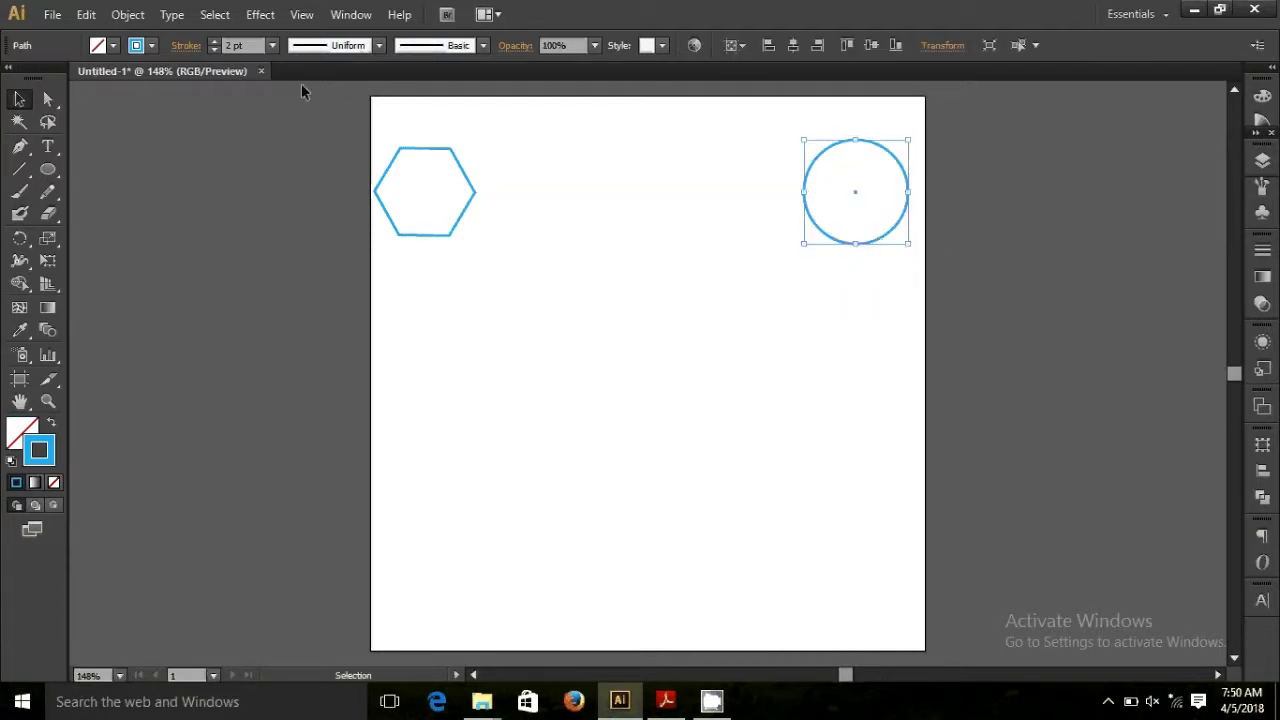
Give the circle a dark-blue outline and marquee-select both shapes.
click(153, 50)
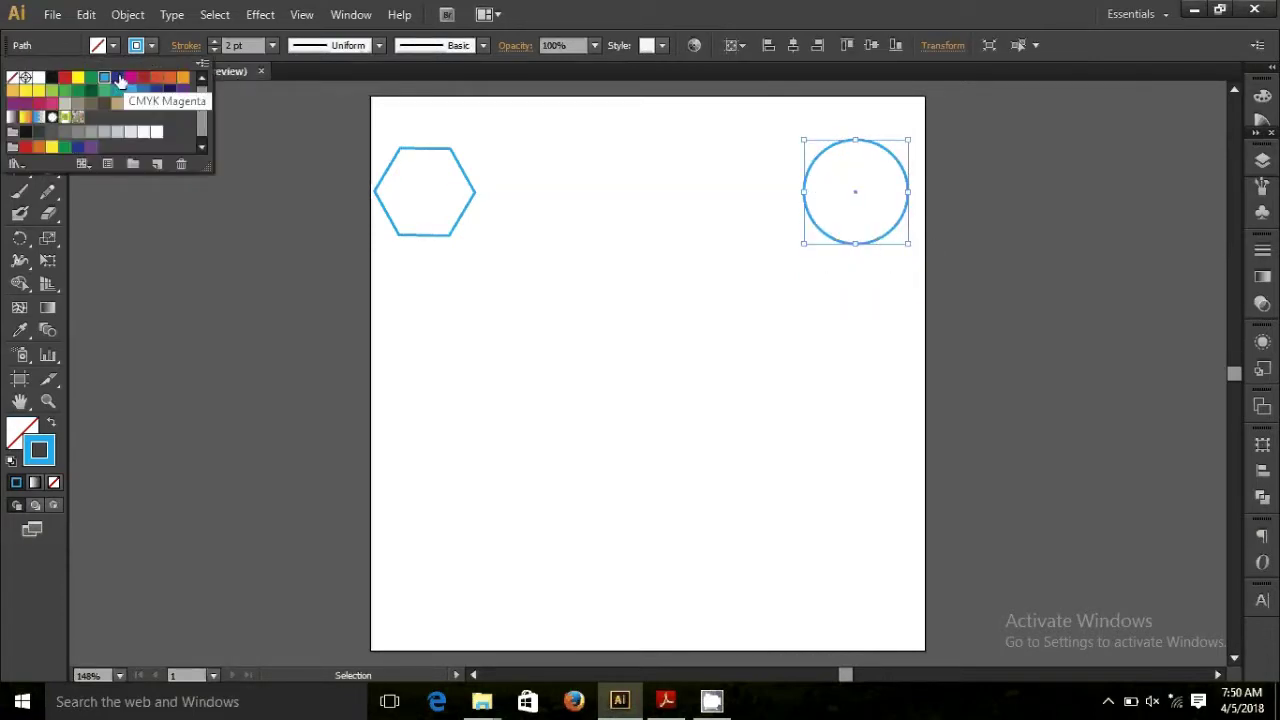
click(117, 77)
click(714, 10)
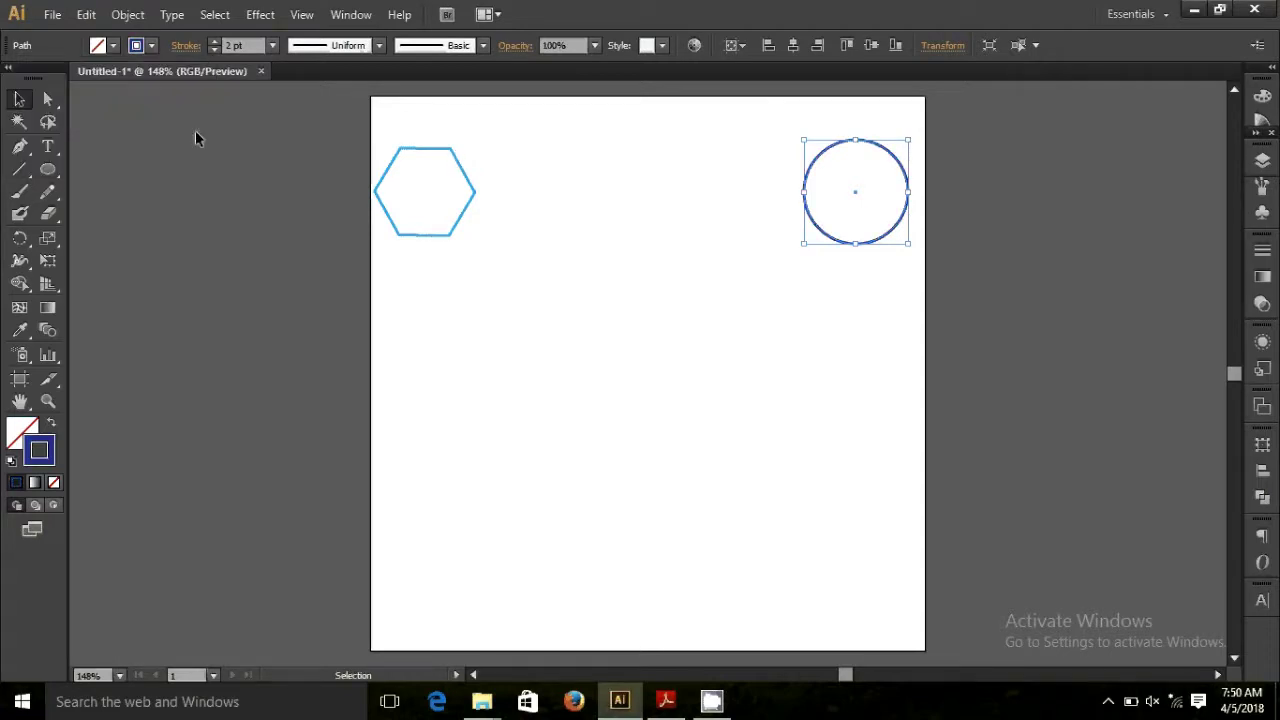
drag(318, 127, 908, 317)
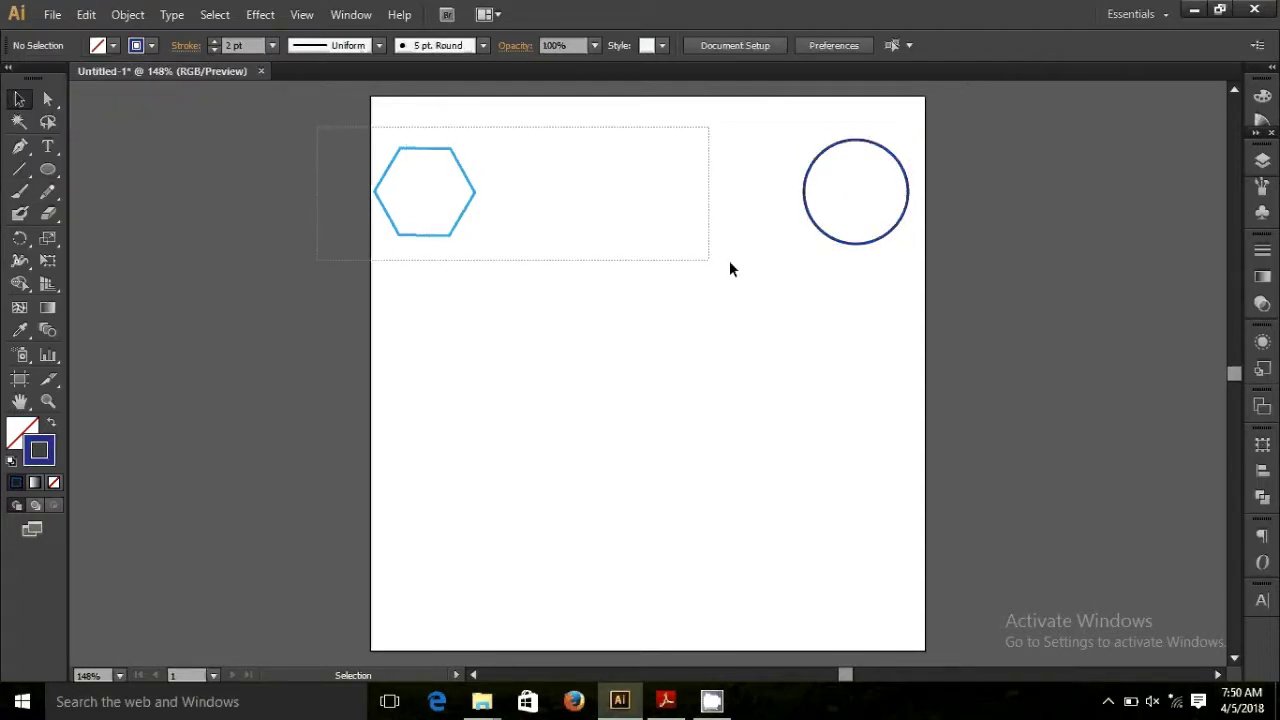
drag(909, 318, 909, 317)
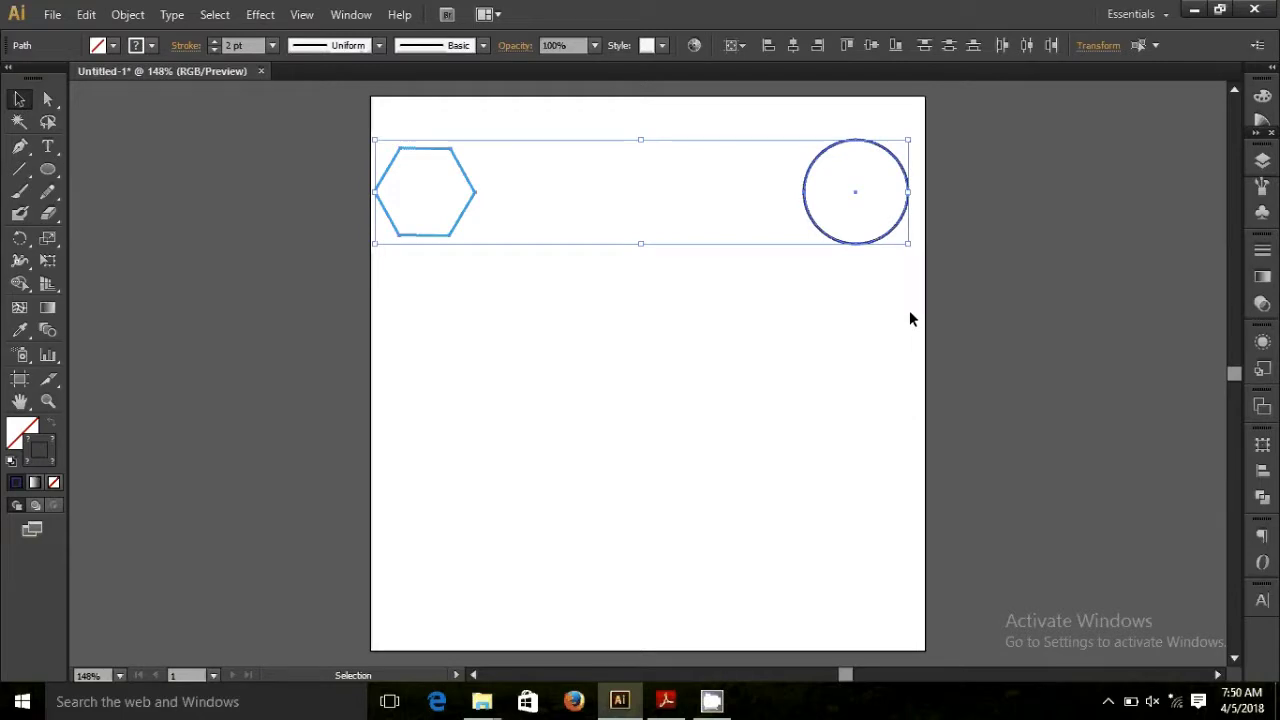
Blend the hexagon into the circle with Ctrl+Alt+B.
key(ctrl+alt+b)
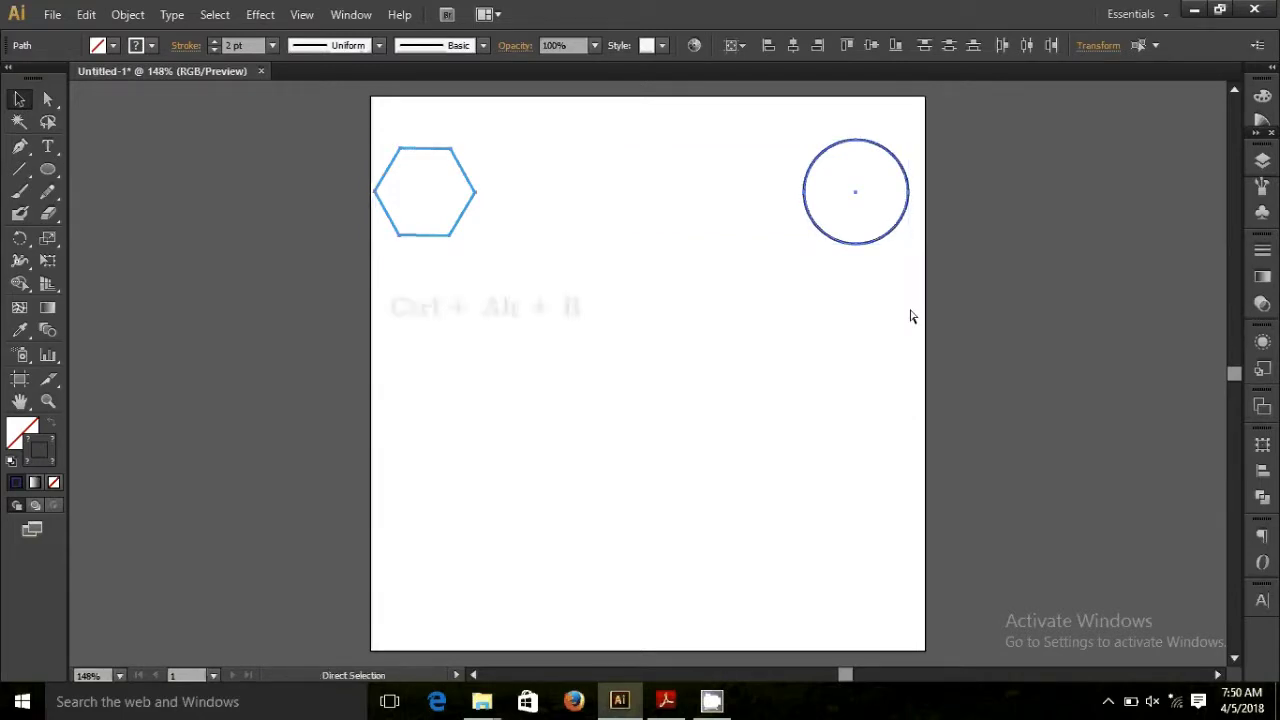
key(ctrl+alt+b)
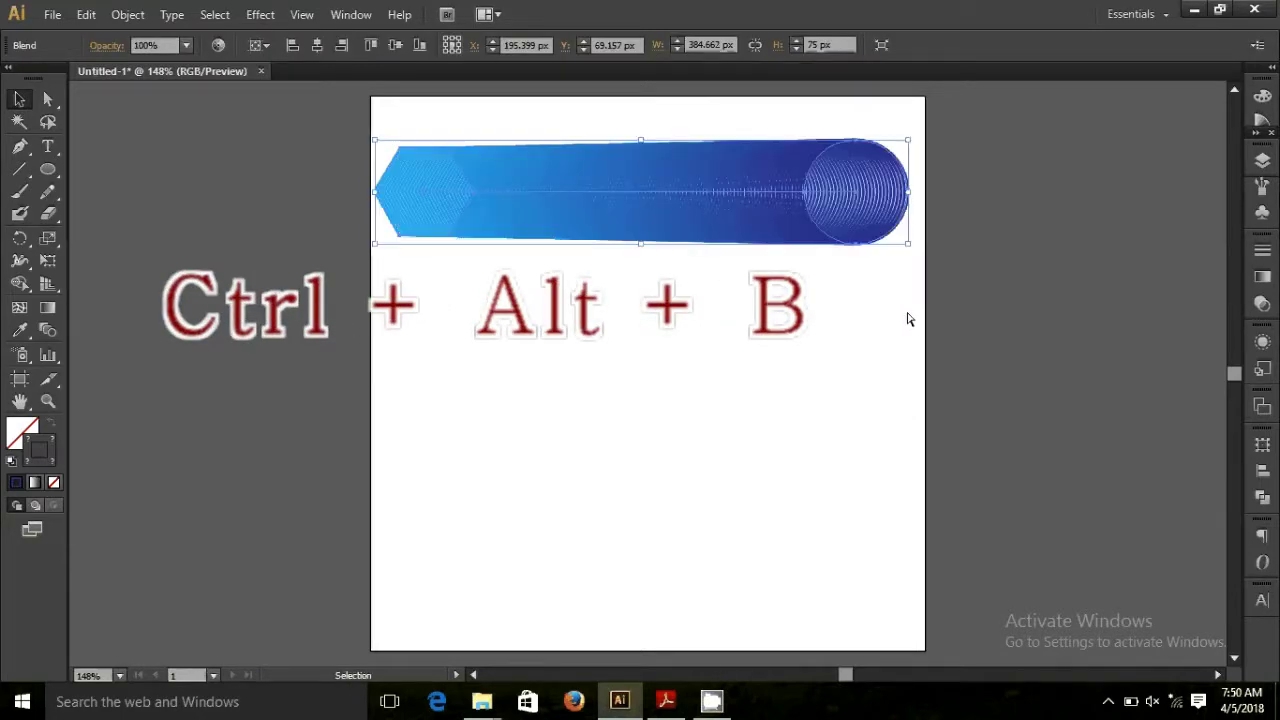
click(128, 14)
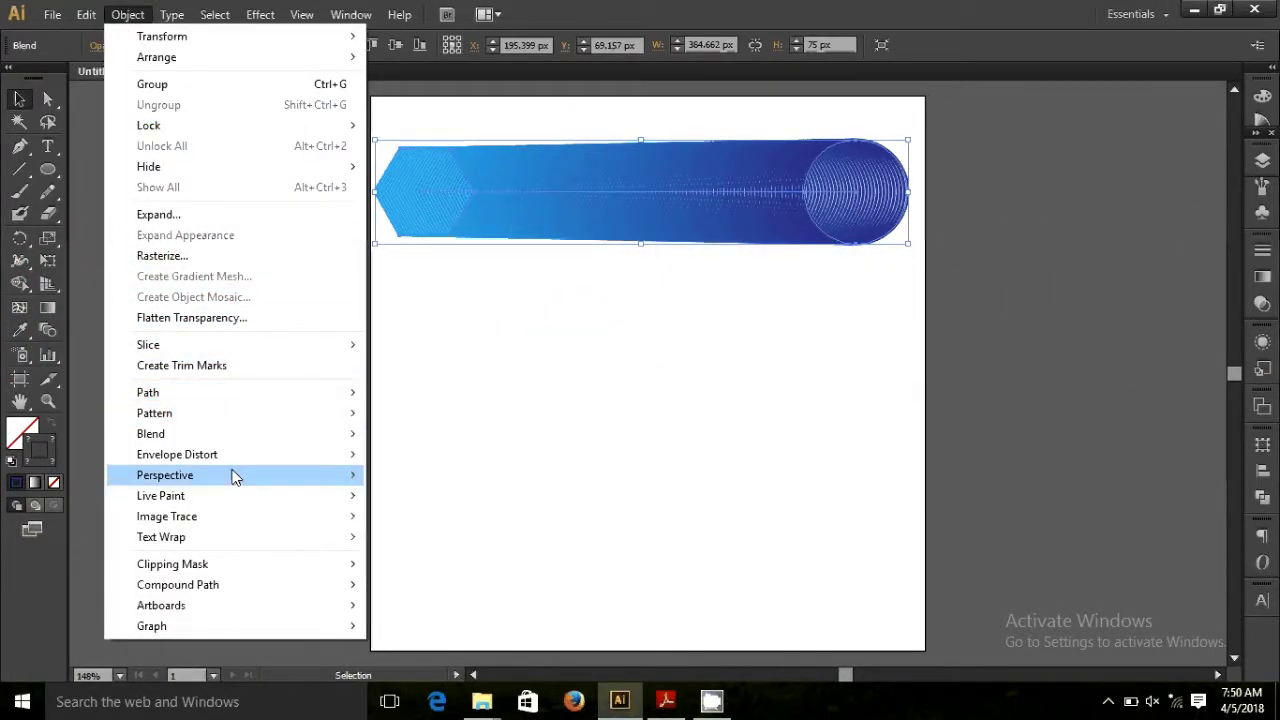
mouse_move(151, 433)
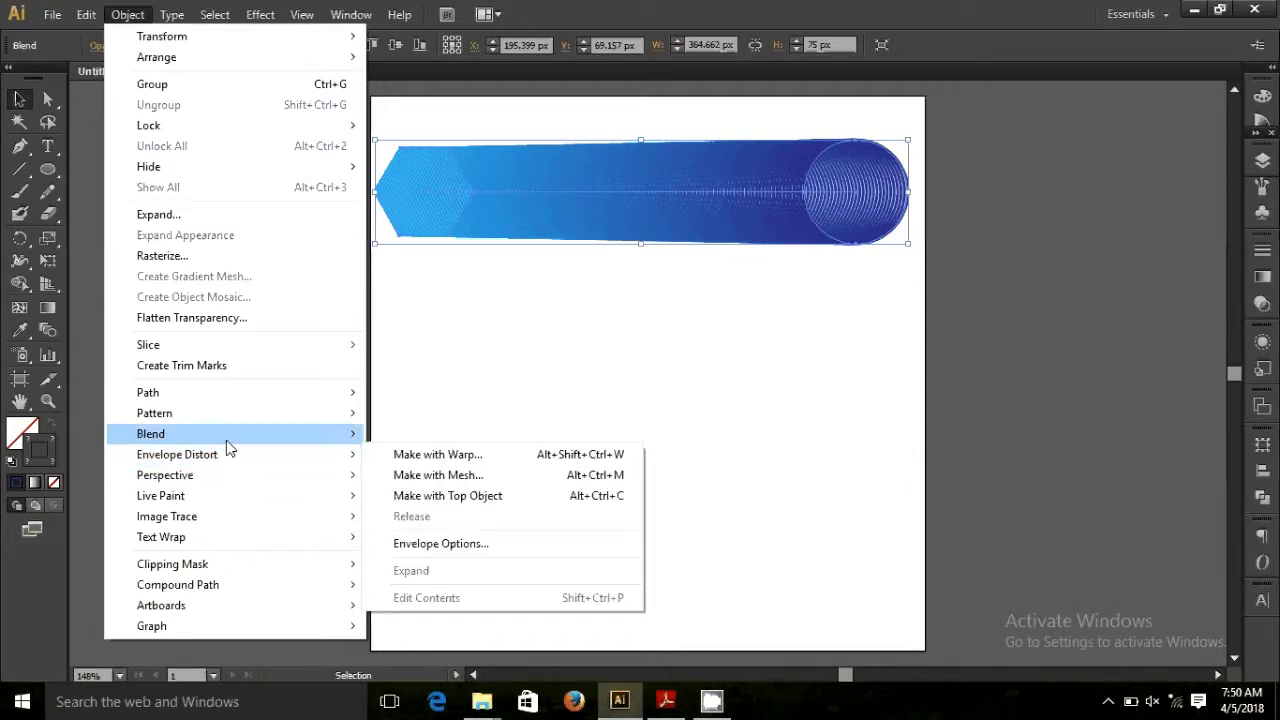
In Blend Options, turn on Preview and set Spacing to Specified Steps.
click(463, 481)
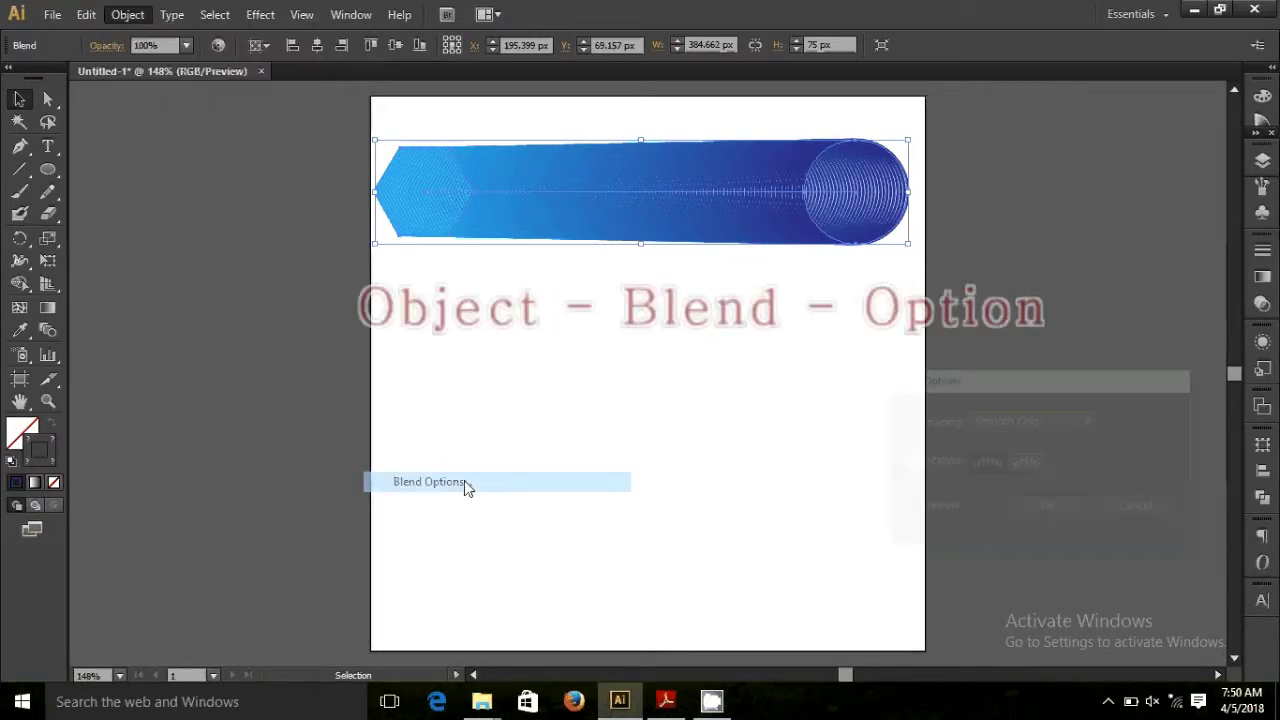
click(907, 508)
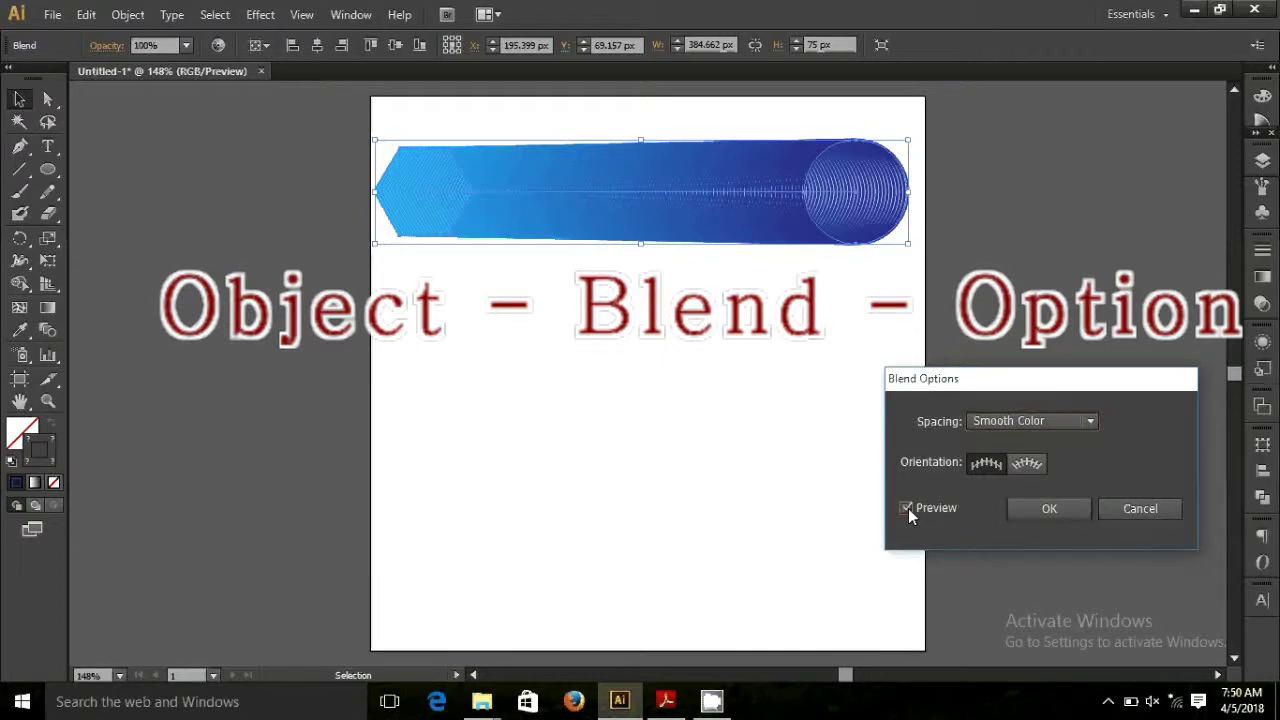
click(1076, 425)
click(1070, 457)
click(1143, 421)
key(Tab)
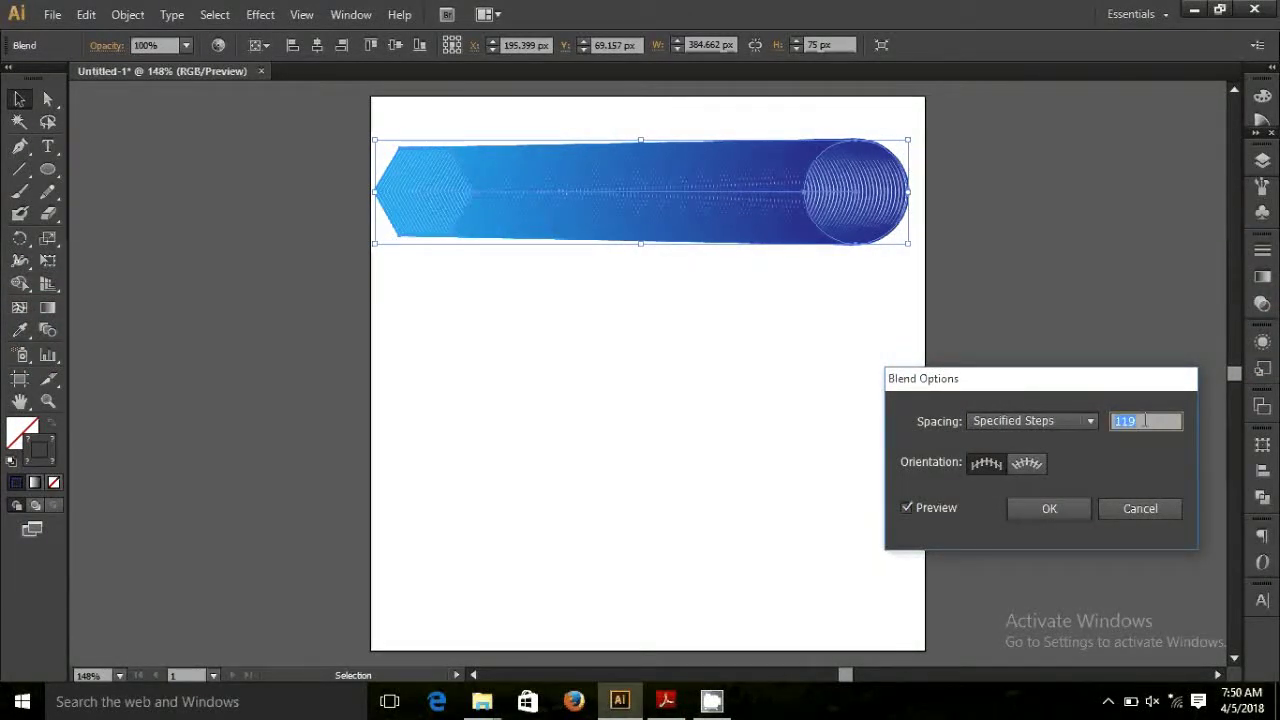
Reduce the step count to 43 and apply the blend settings.
scroll(1145, 421, down, 7)
scroll(1145, 421, down, 7)
scroll(1145, 421, down, 6)
scroll(1145, 421, down, 6)
scroll(1145, 421, down, 4)
scroll(1145, 421, down, 4)
scroll(1145, 421, down, 4)
scroll(1145, 421, down, 5)
scroll(1145, 421, down, 3)
scroll(1145, 421, down, 3)
scroll(1145, 421, down, 3)
scroll(1145, 421, down, 3)
scroll(1145, 421, down, 5)
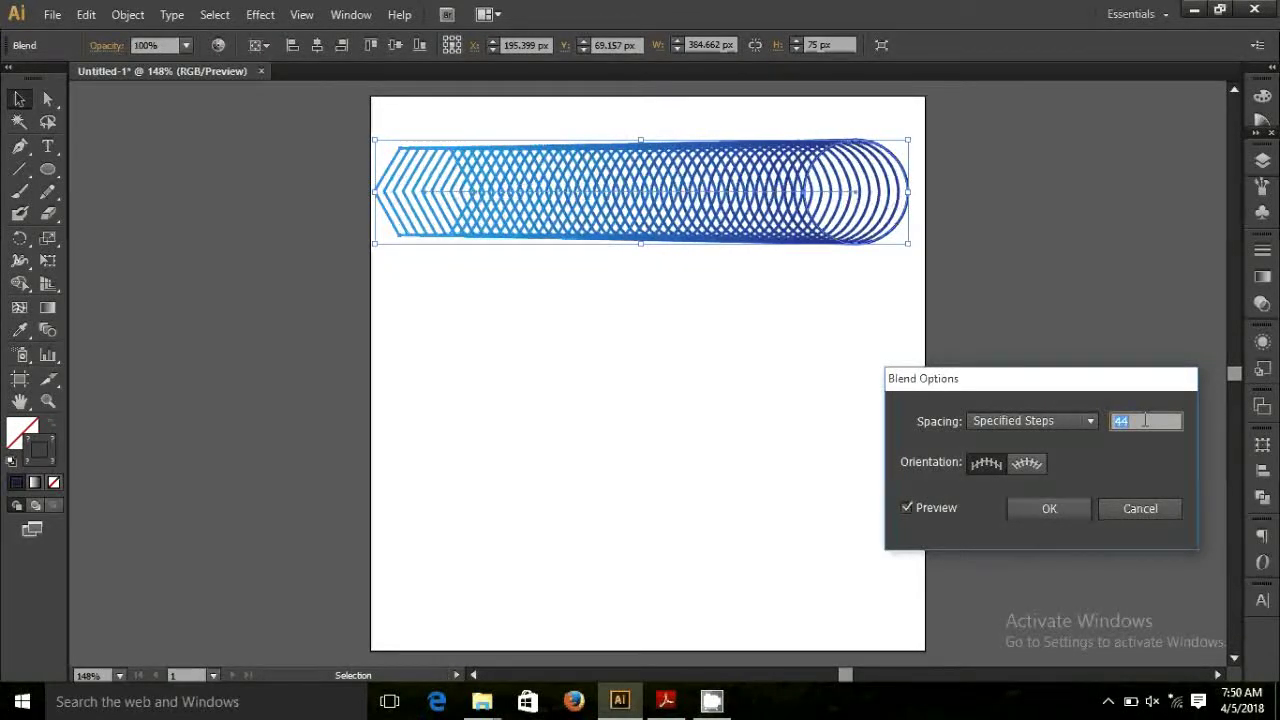
scroll(1145, 421, down, 5)
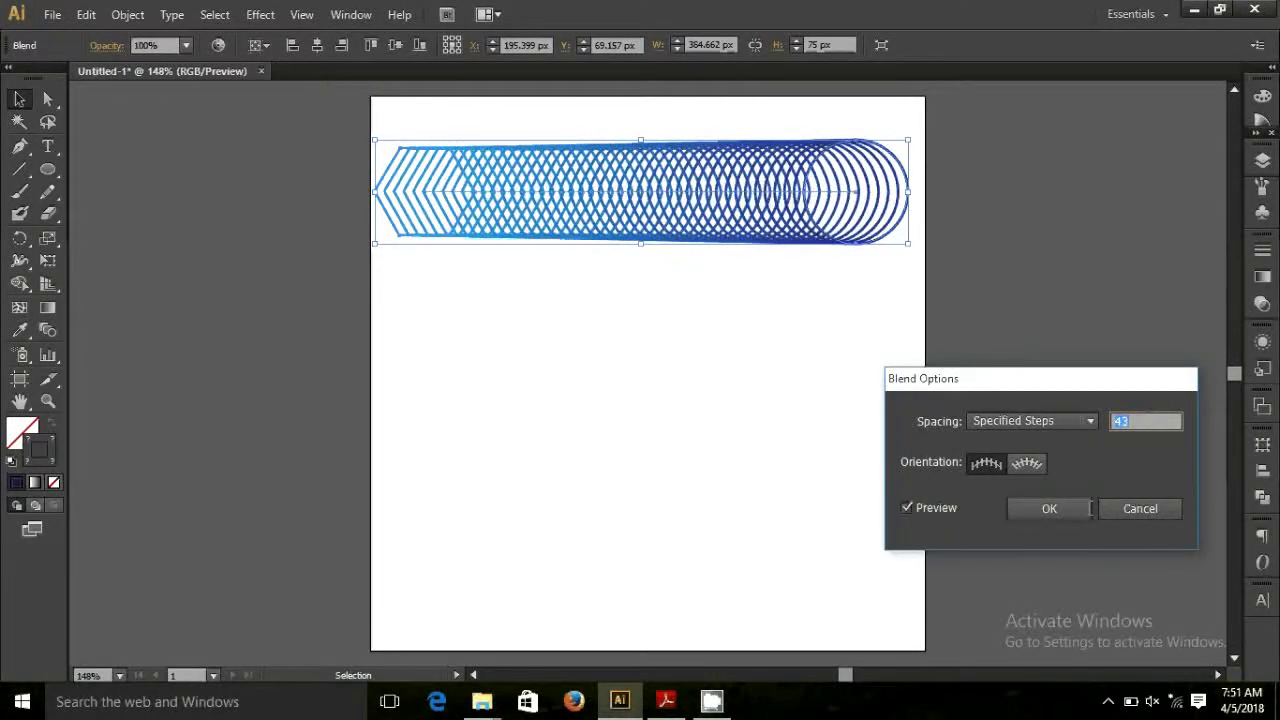
click(1049, 508)
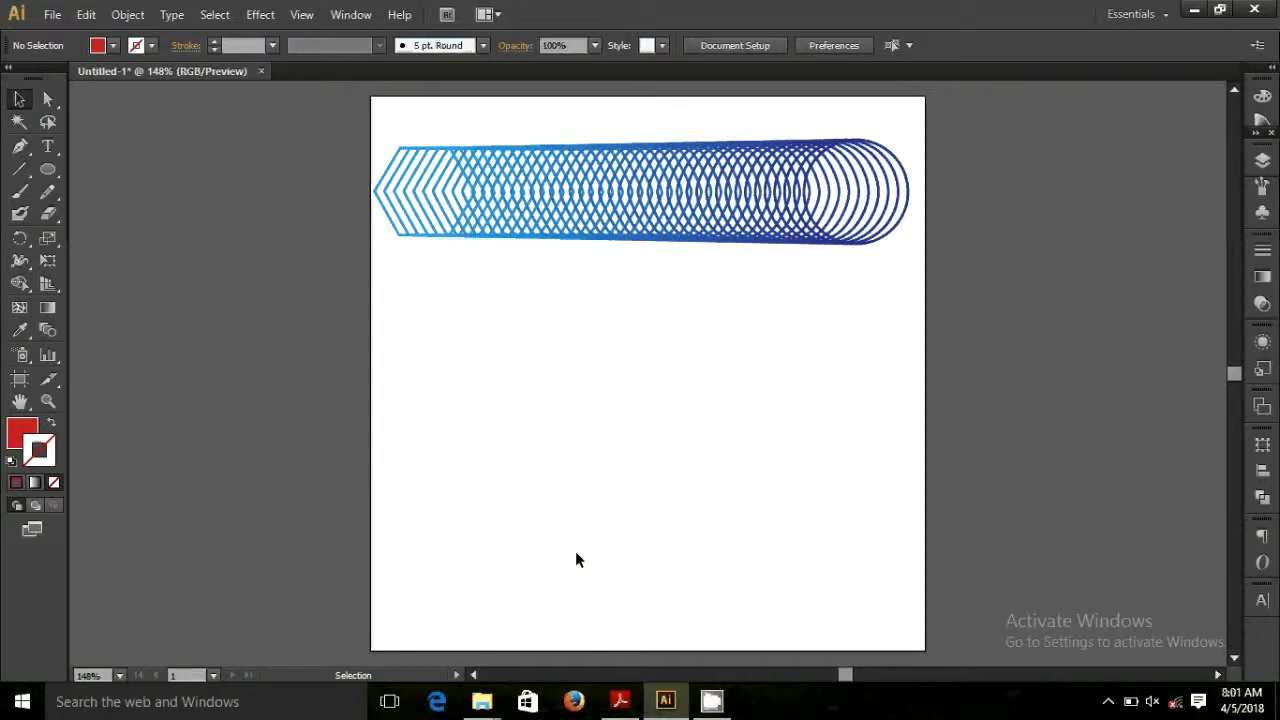
Draw a small red-filled circle on the left and a larger one on the right.
click(52, 170)
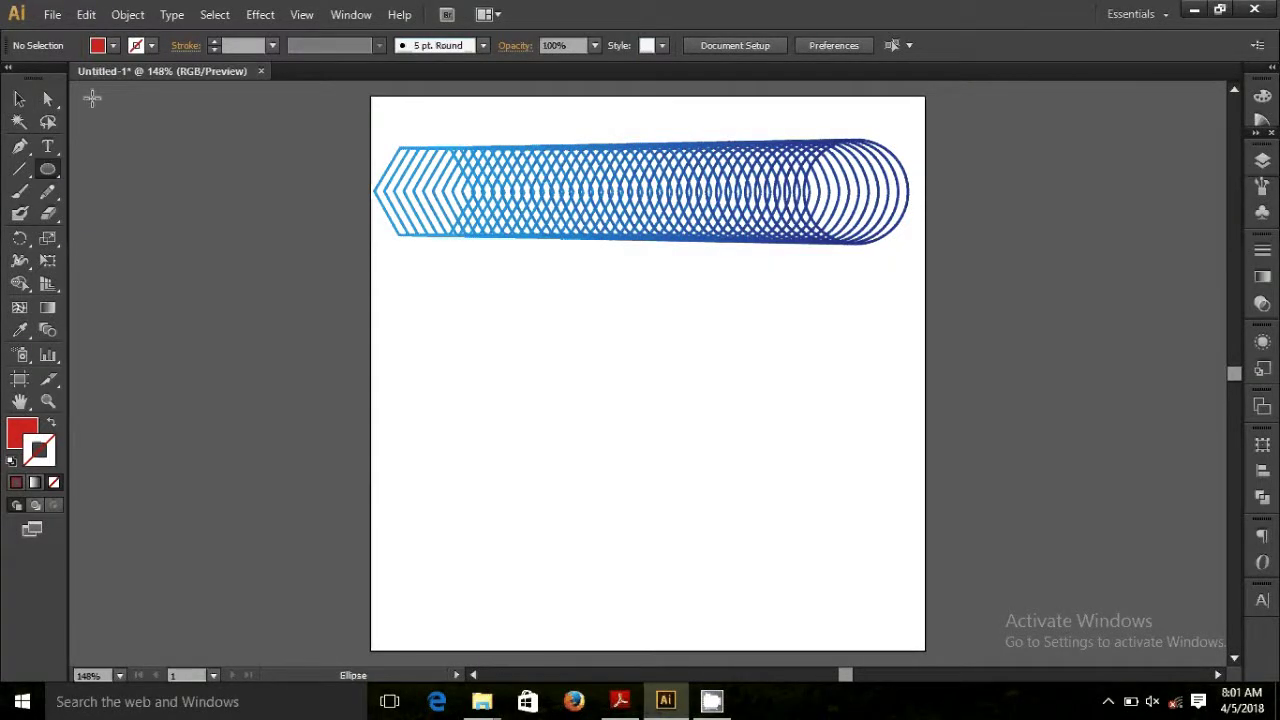
click(115, 48)
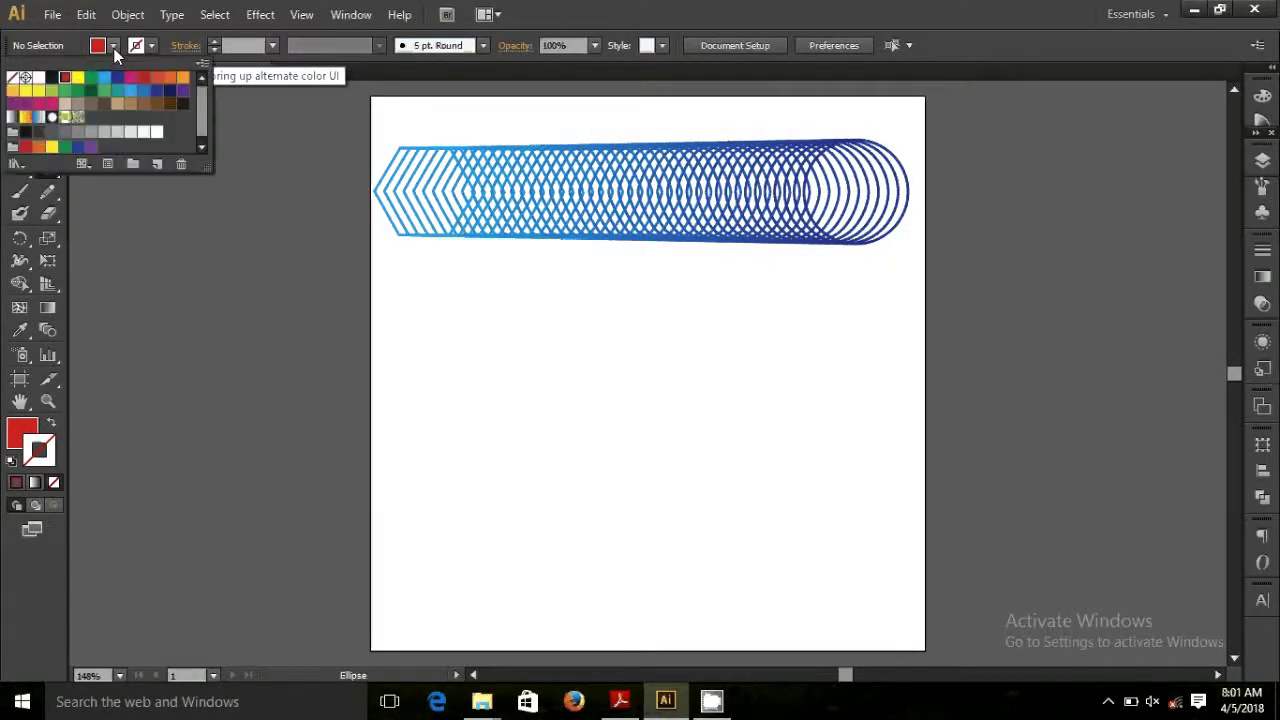
click(14, 81)
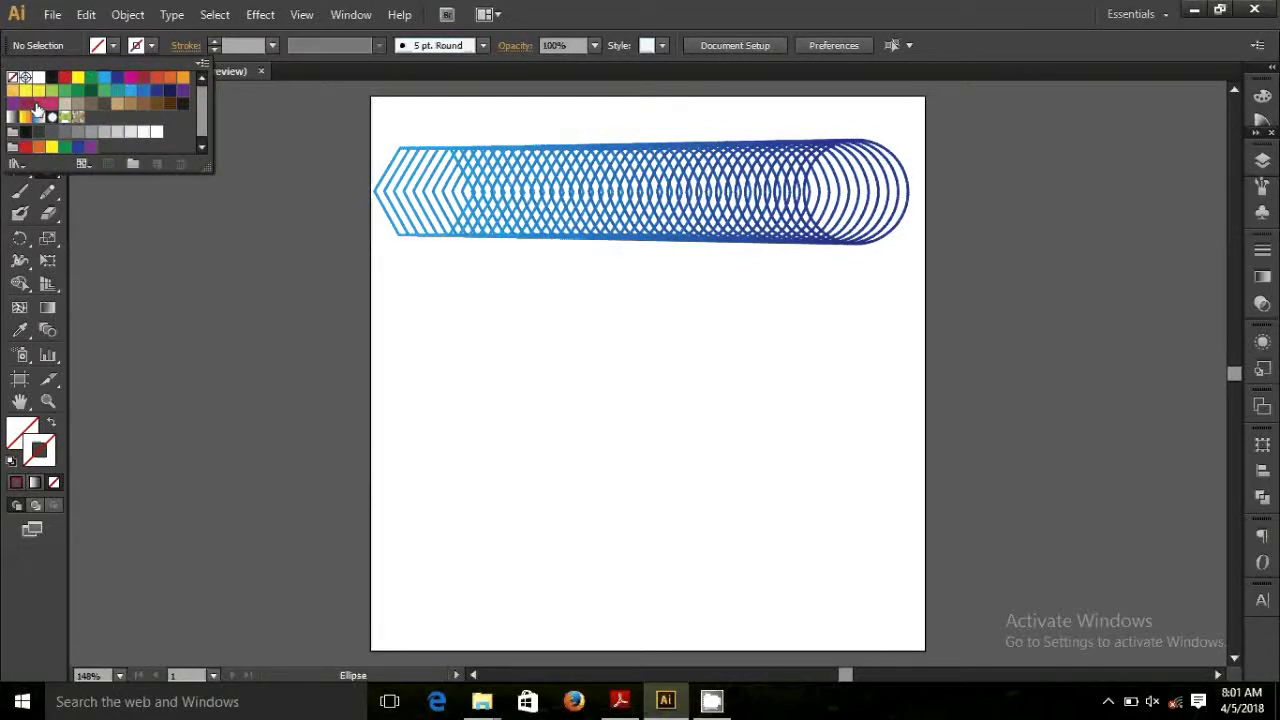
click(64, 80)
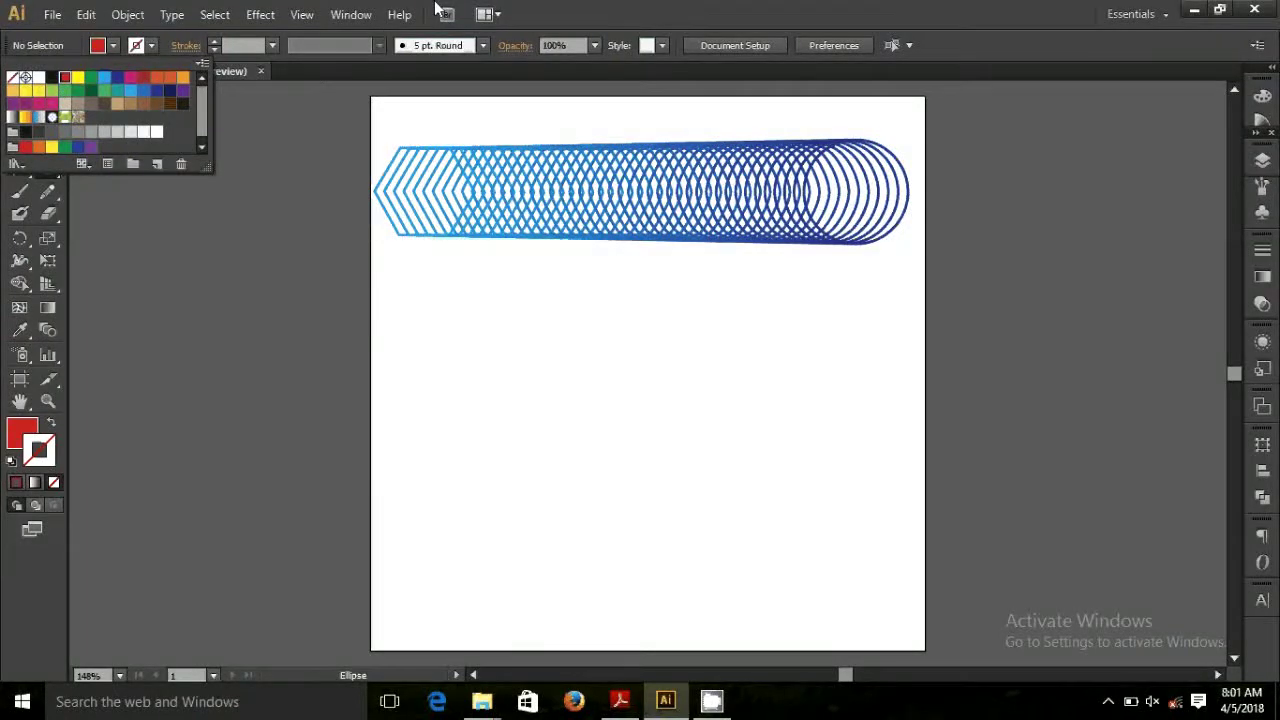
drag(381, 328, 446, 408)
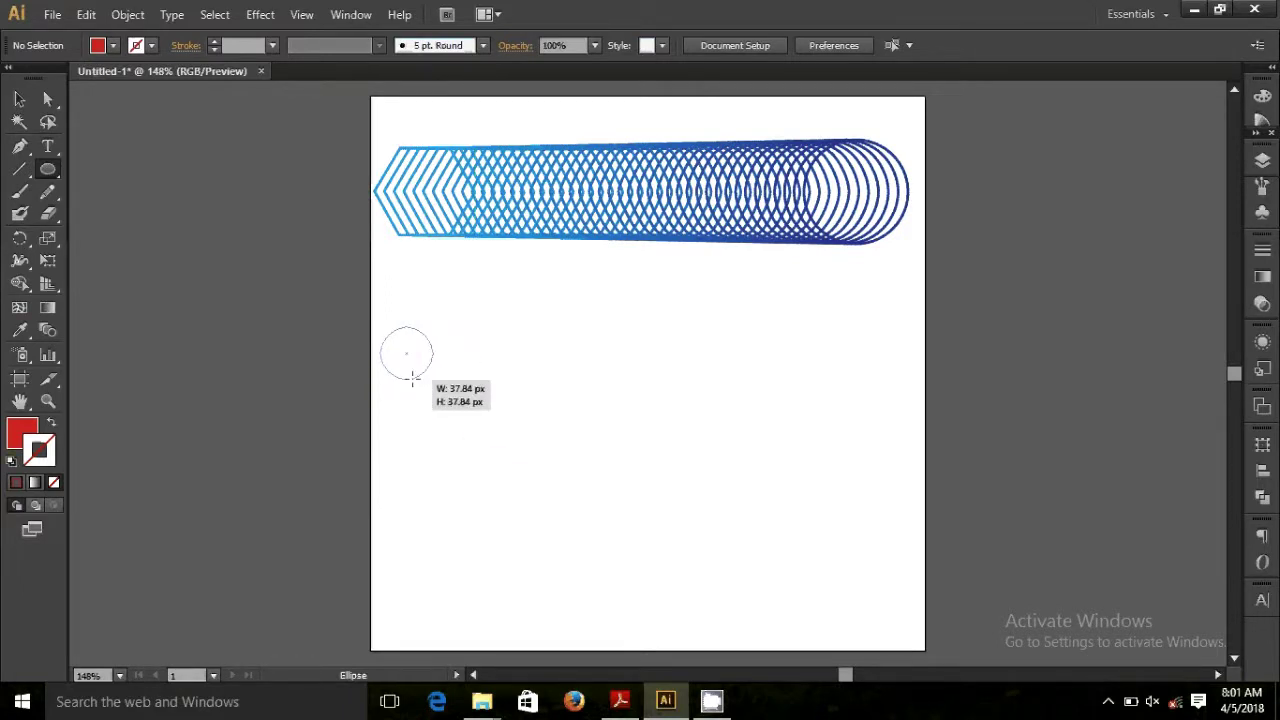
drag(446, 408, 415, 375)
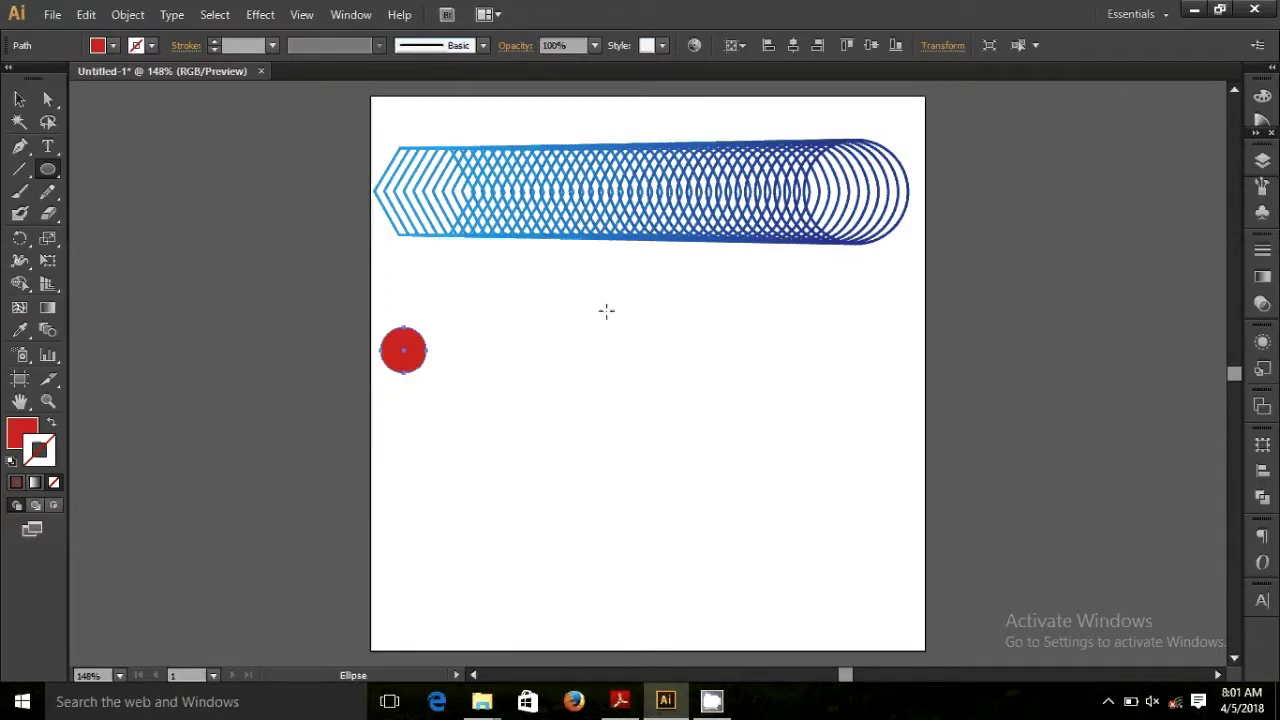
drag(771, 315, 858, 413)
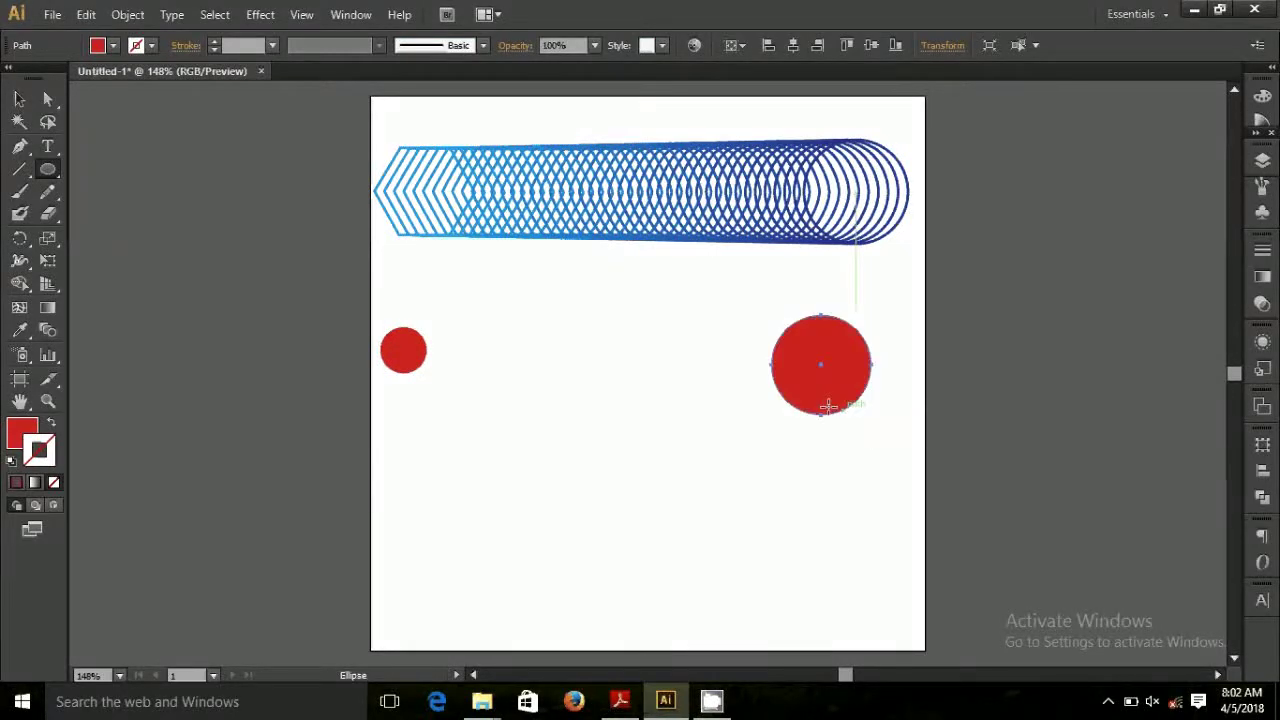
Blend the two red circles into a graduated row of seven circles.
click(22, 99)
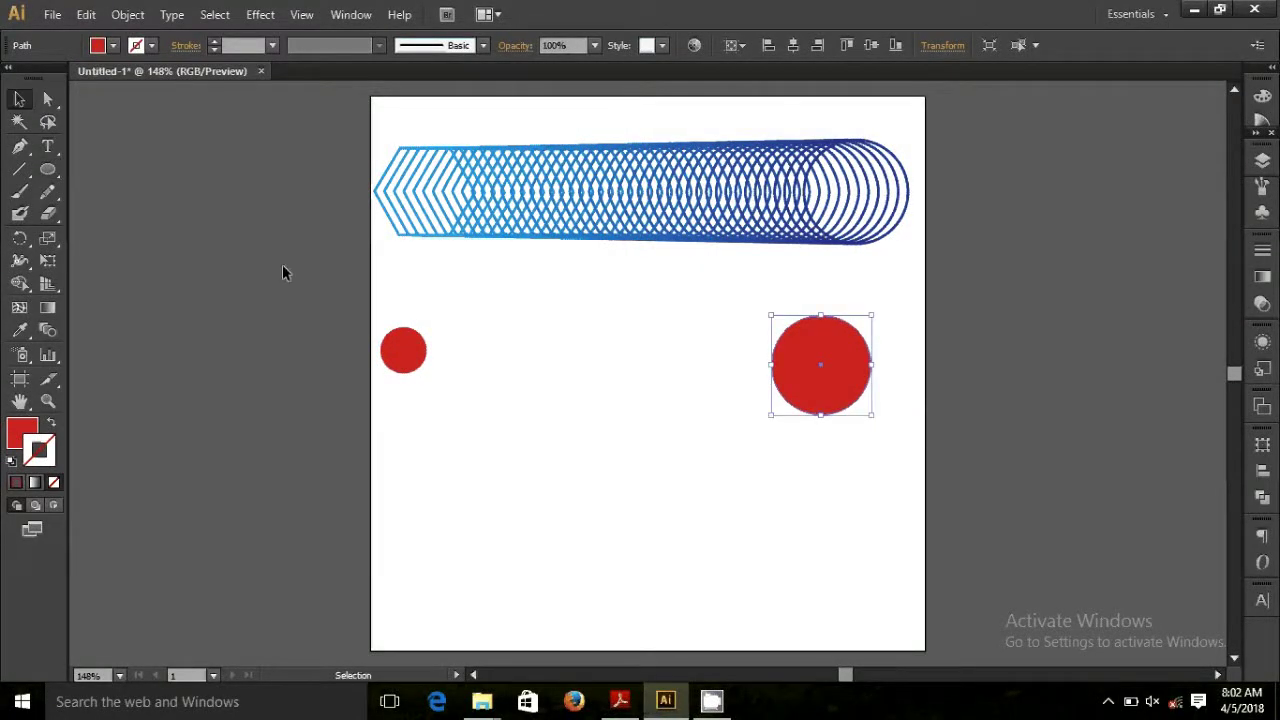
drag(330, 286, 879, 500)
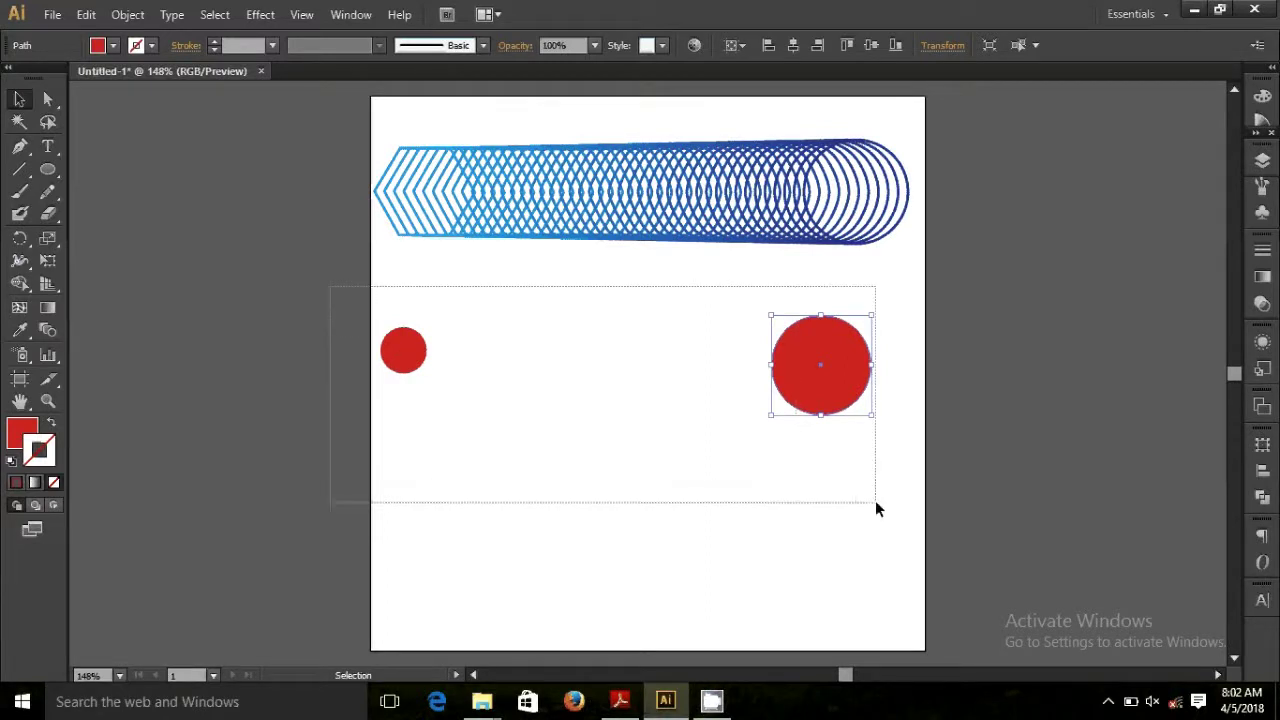
key(a)
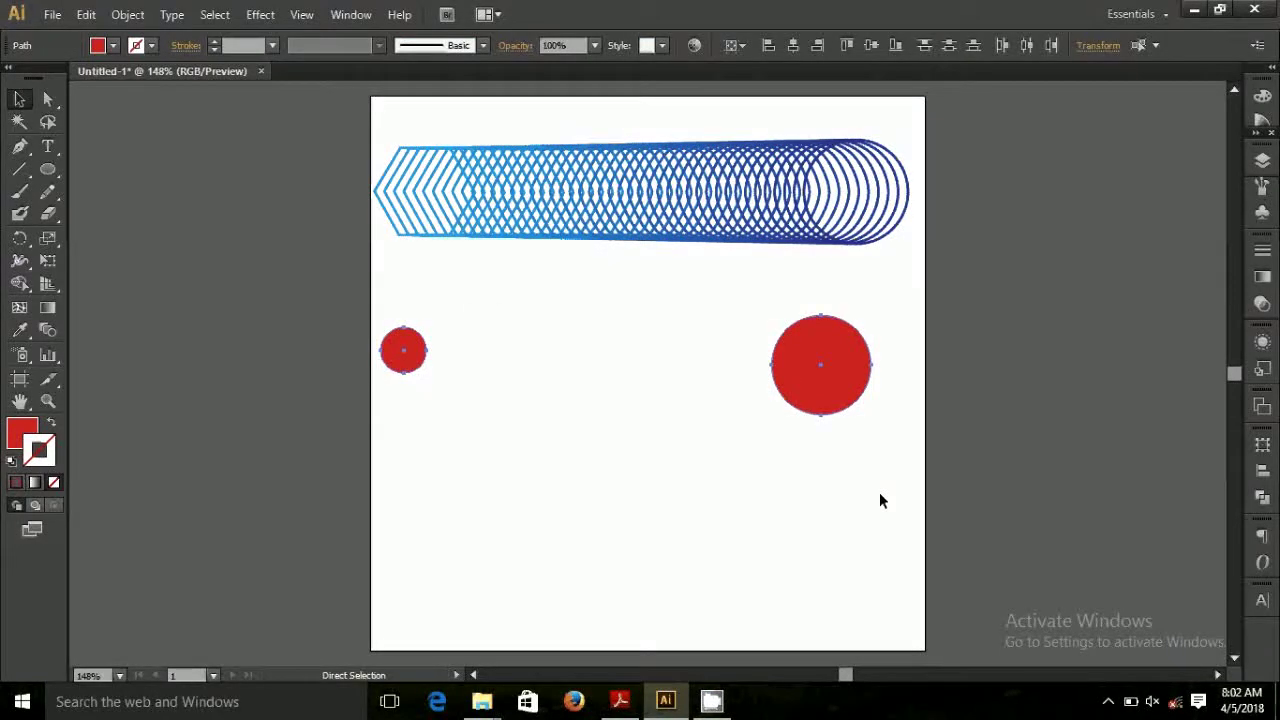
key(ctrl+alt+b)
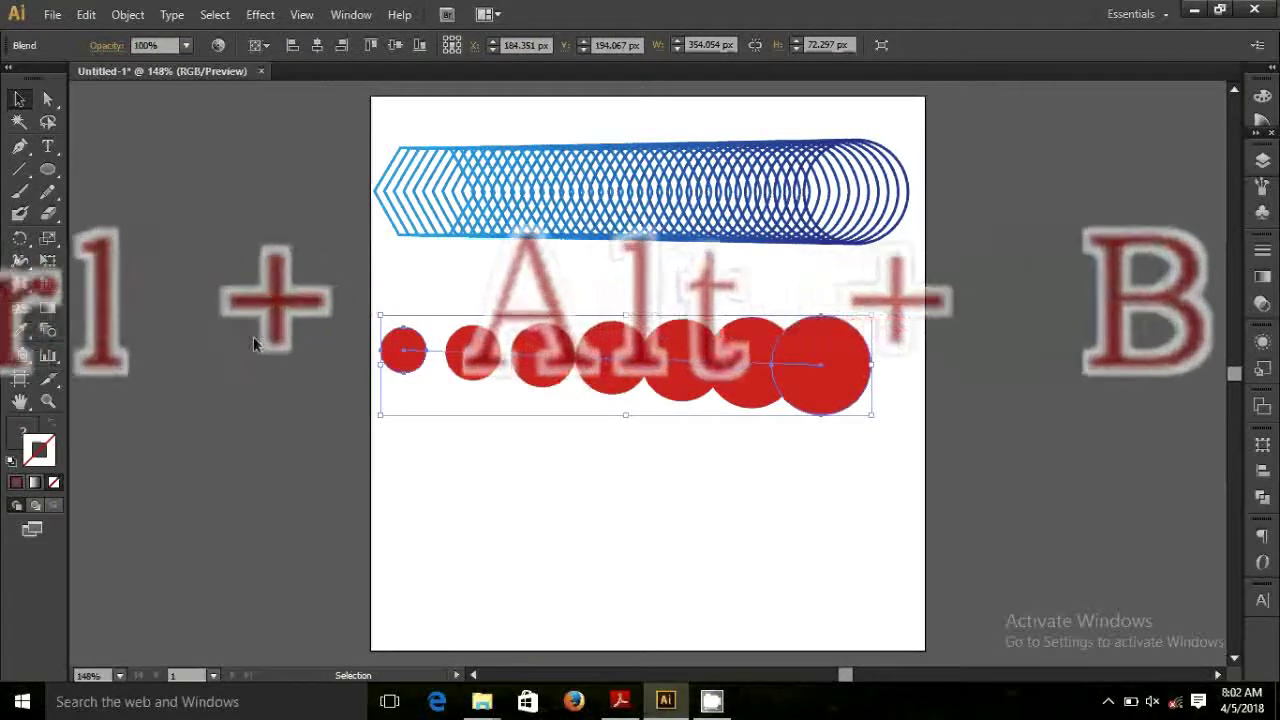
click(253, 336)
click(19, 146)
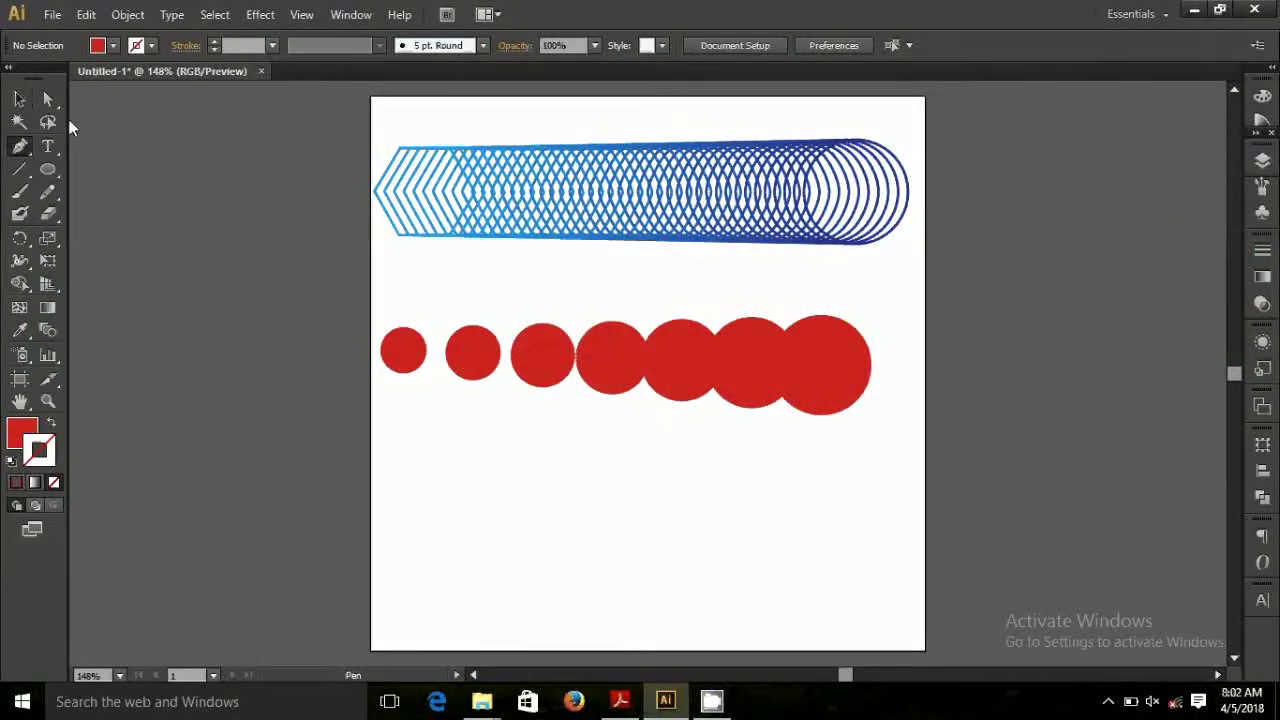
Set the fill to None and the stroke to green.
click(110, 47)
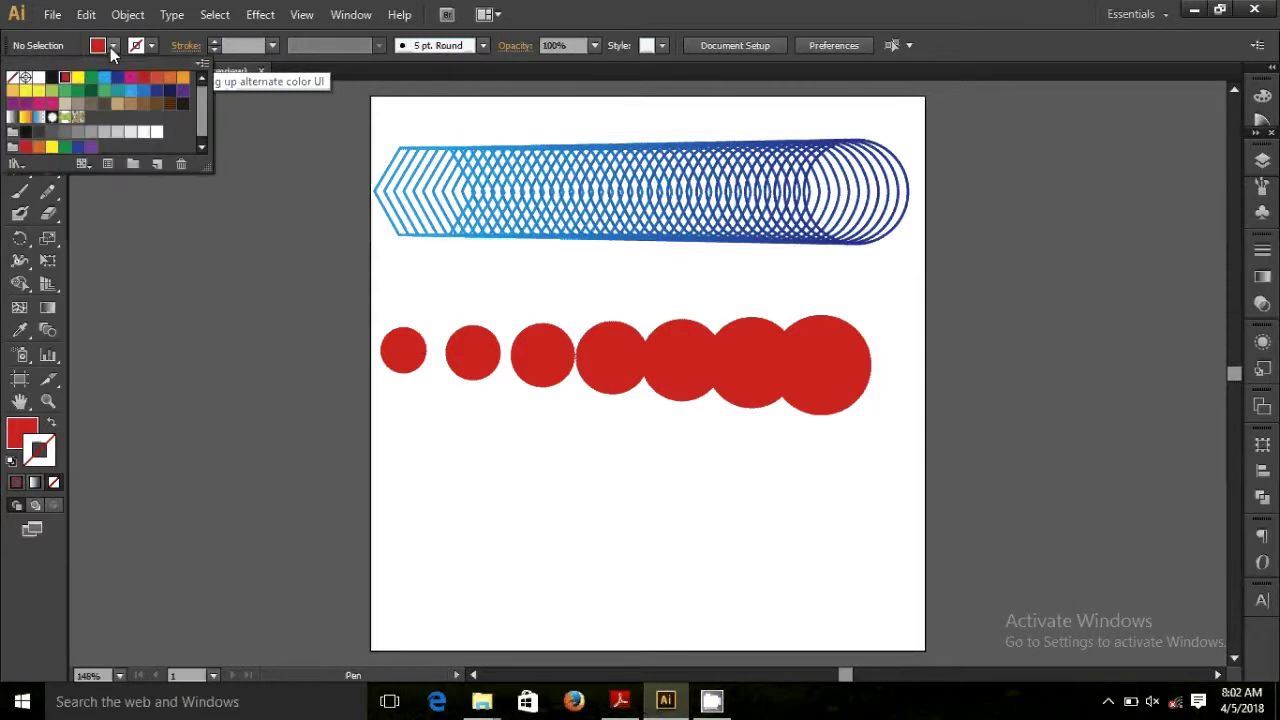
click(12, 78)
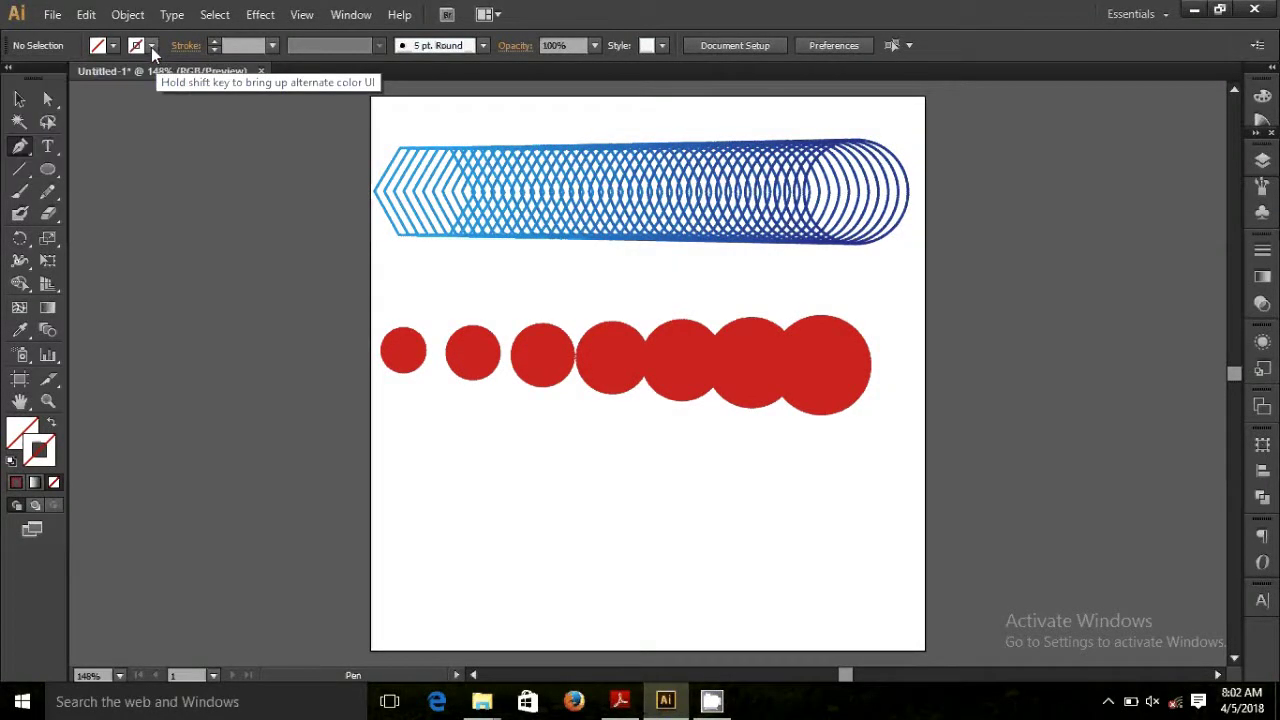
click(151, 47)
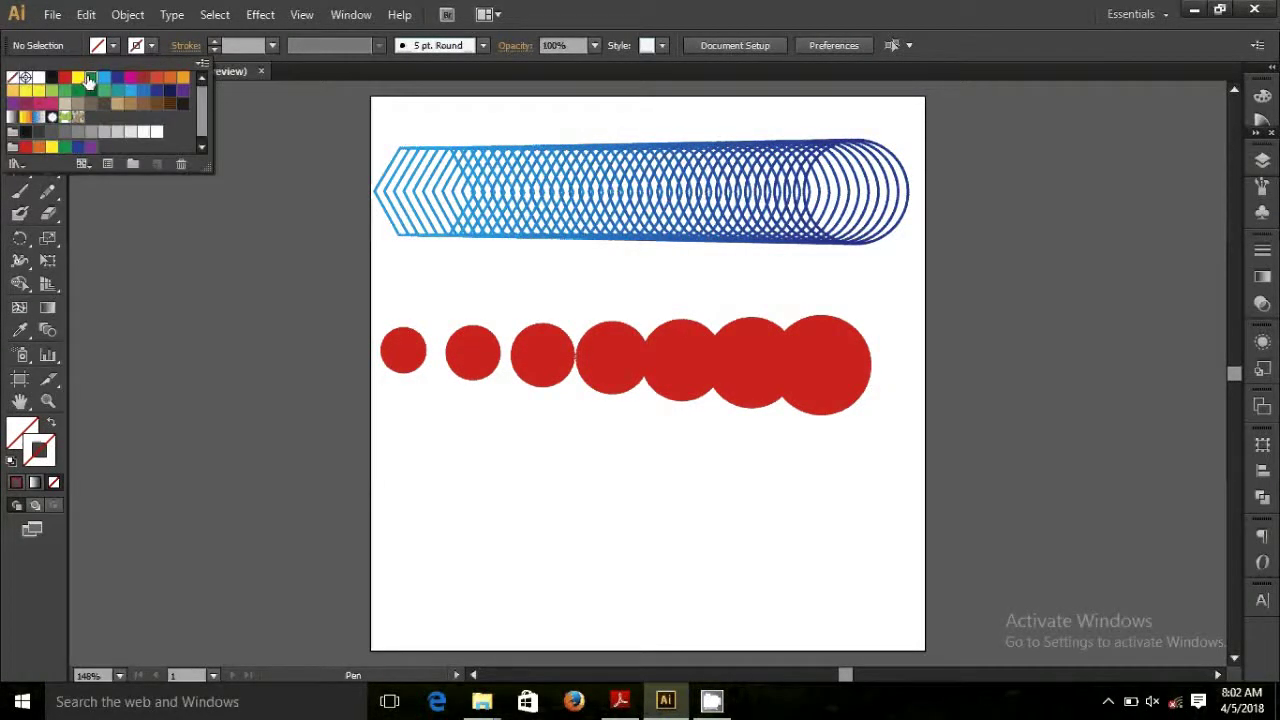
click(89, 78)
Draw a ten-point zigzag line beneath the red circle row.
click(404, 352)
click(402, 467)
click(475, 440)
click(534, 474)
click(613, 472)
click(647, 440)
click(692, 448)
click(771, 521)
click(802, 482)
click(833, 461)
Select both the red circle blend and the zigzag line.
click(19, 98)
drag(350, 302, 614, 514)
click(128, 14)
mouse_move(150, 433)
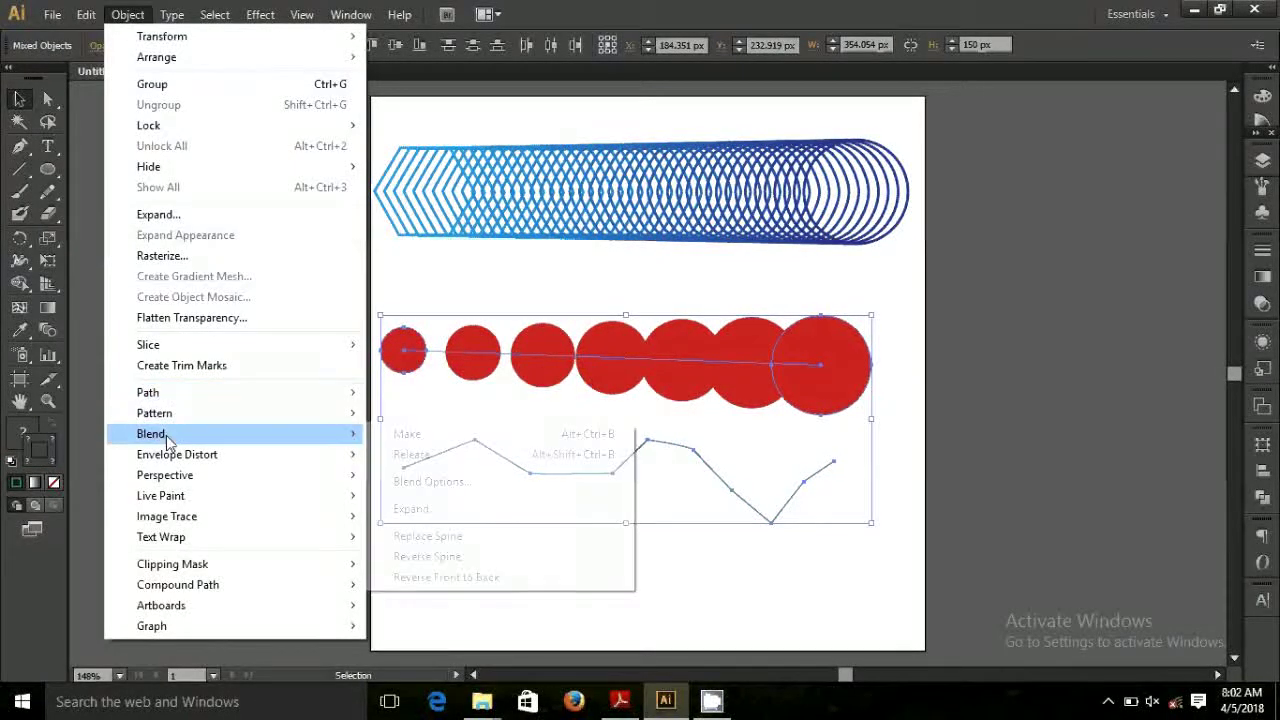
Replace the circle blend's spine with the zigzag line, then deselect it.
click(423, 538)
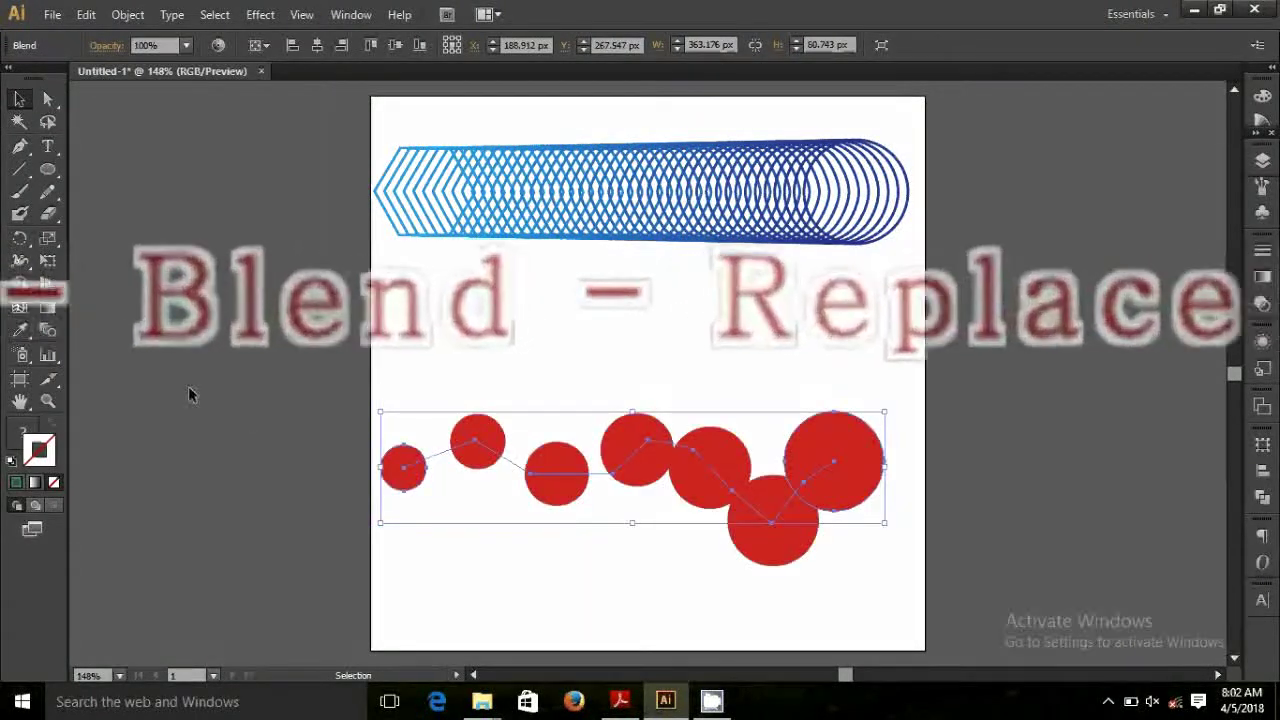
click(192, 368)
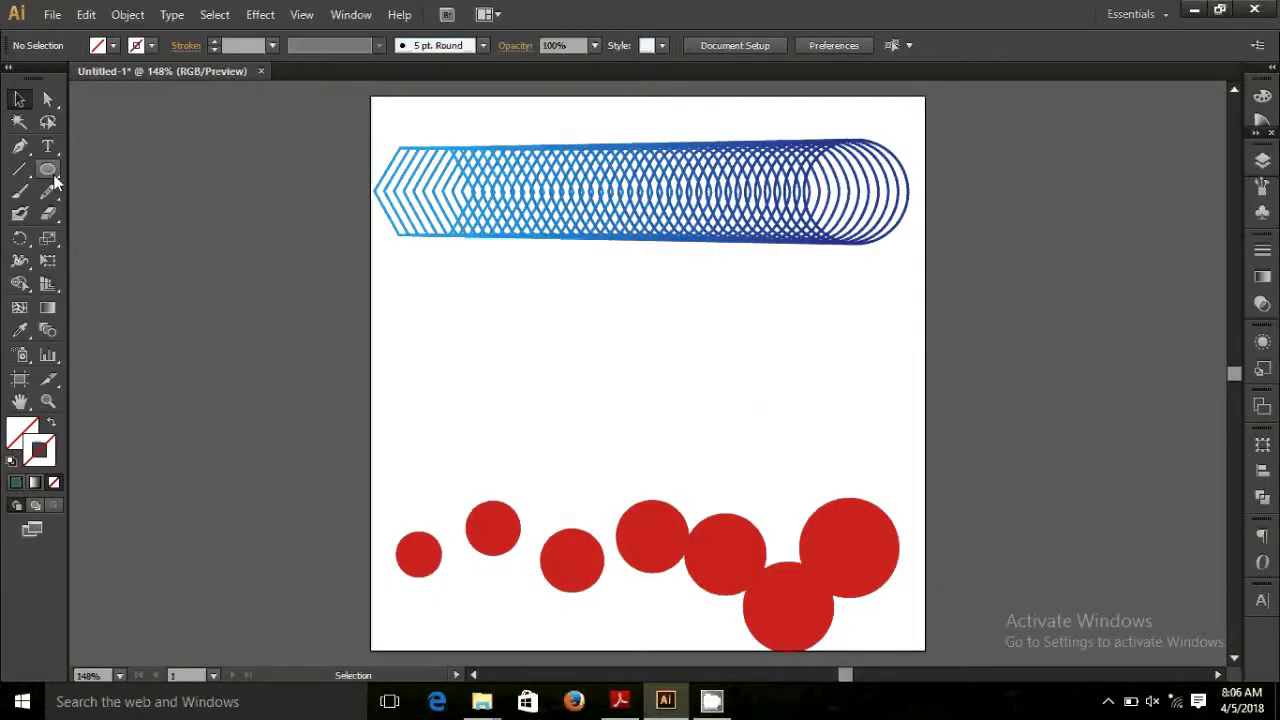
click(50, 172)
drag(50, 172, 115, 169)
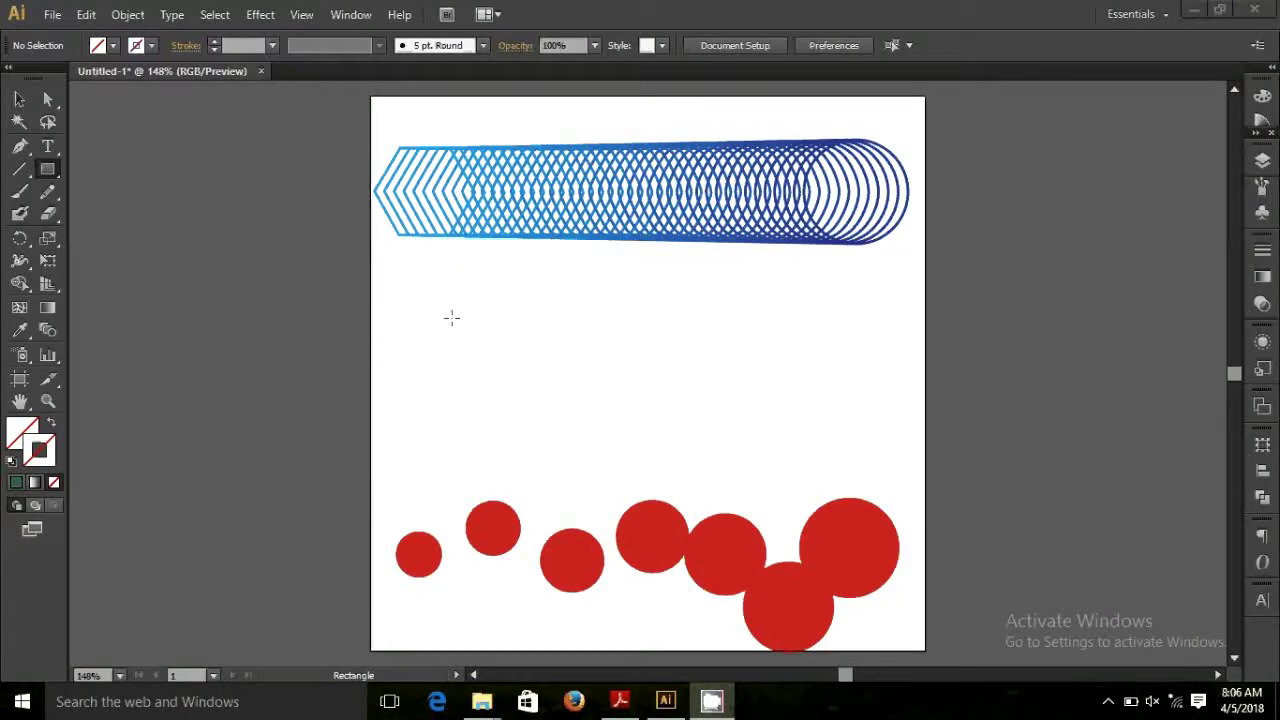
Draw a thin green-filled bar below the blue blend.
click(426, 288)
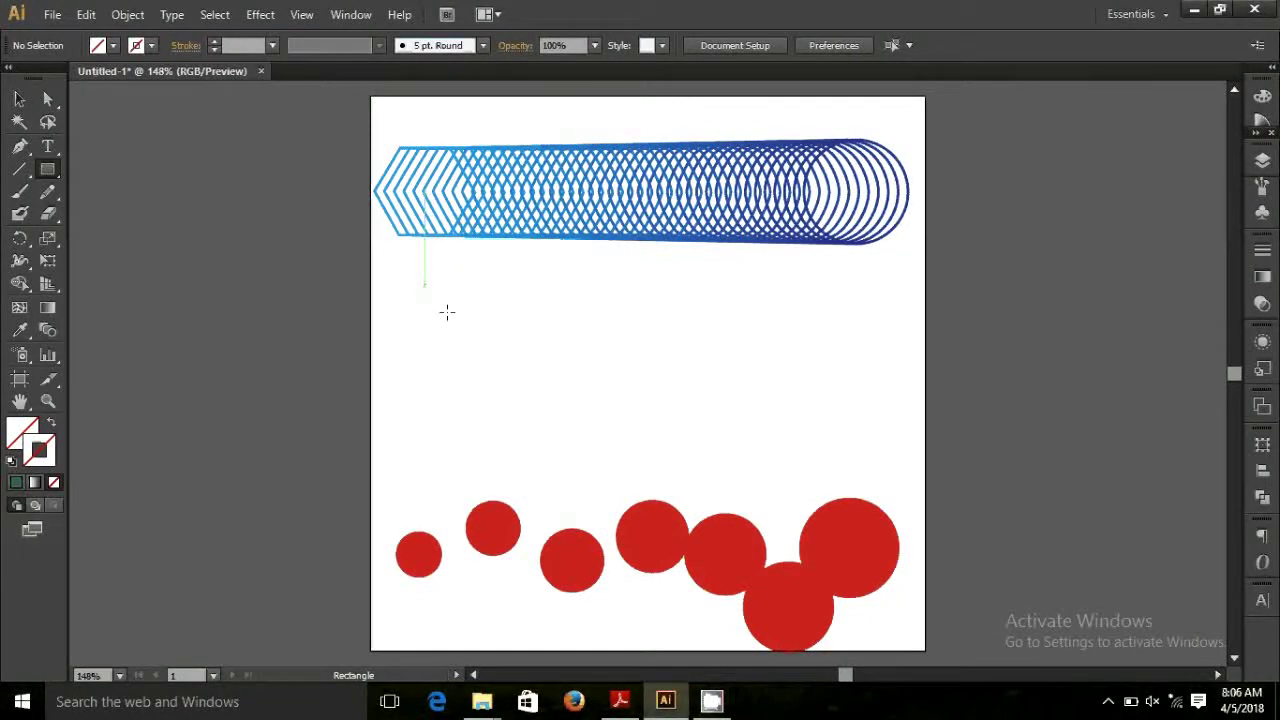
mouse_move(425, 292)
mouse_down()
mouse_move(469, 315)
mouse_move(490, 301)
mouse_up()
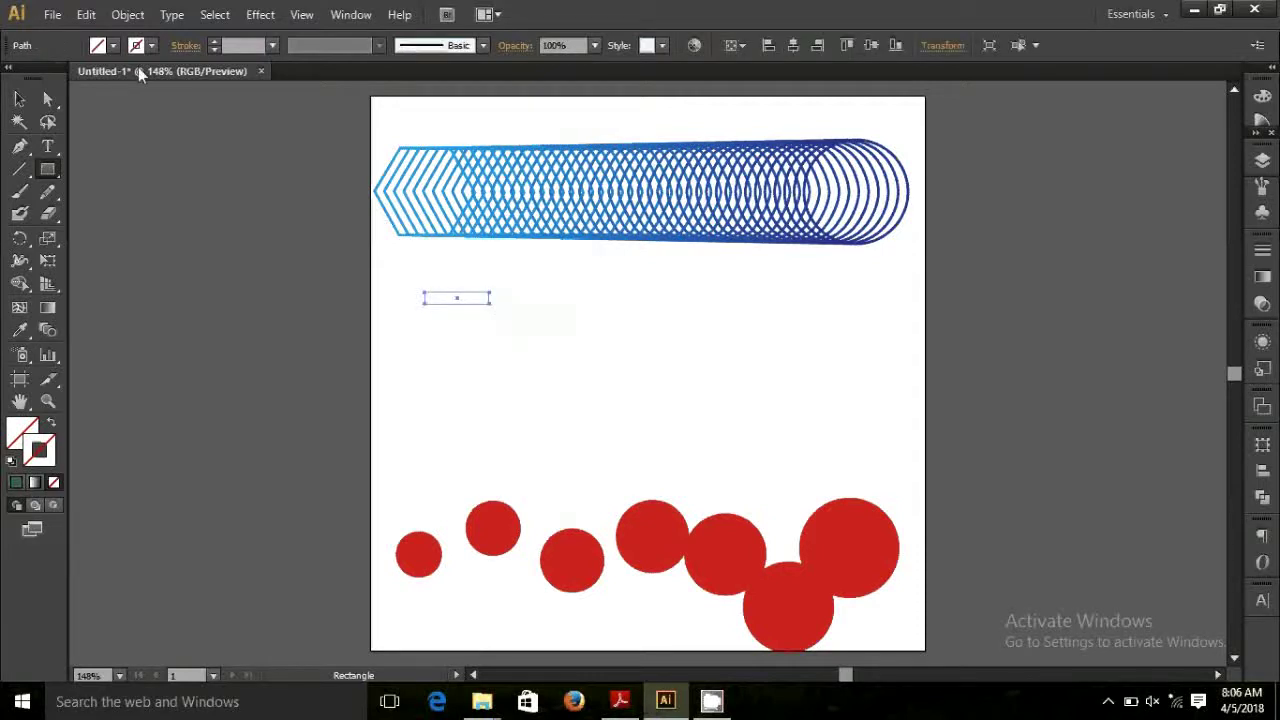
click(113, 46)
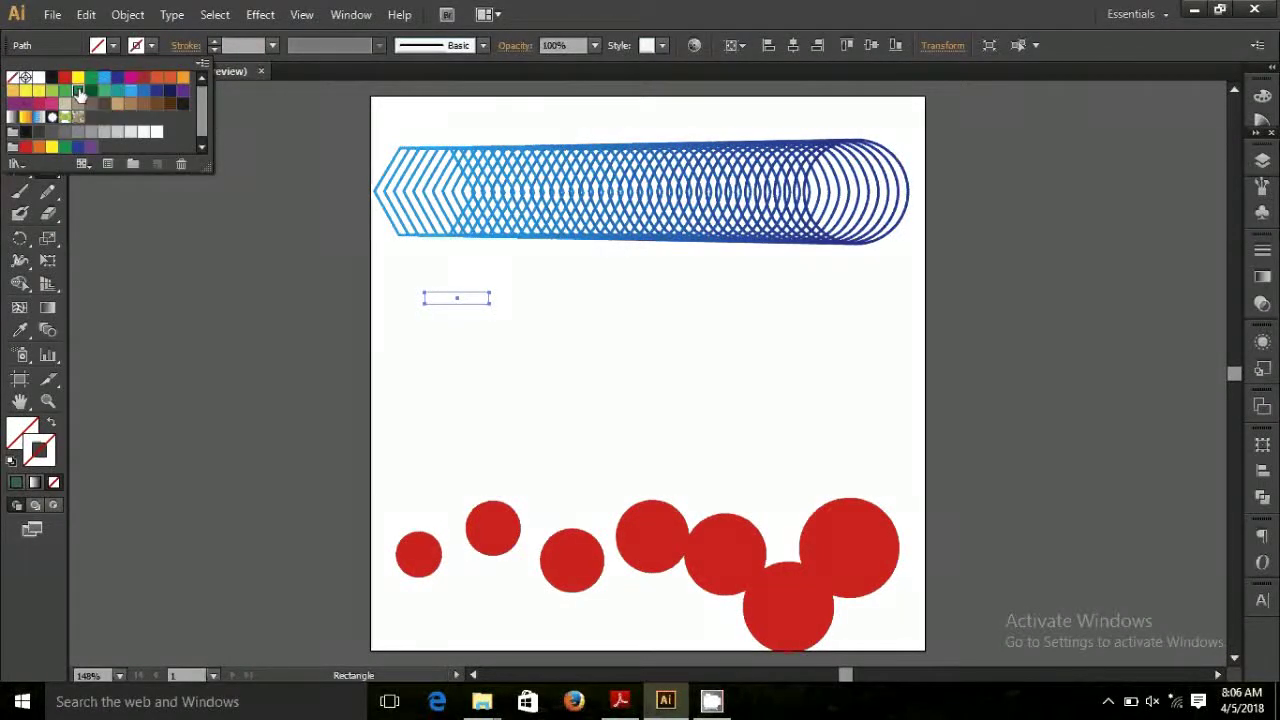
click(92, 78)
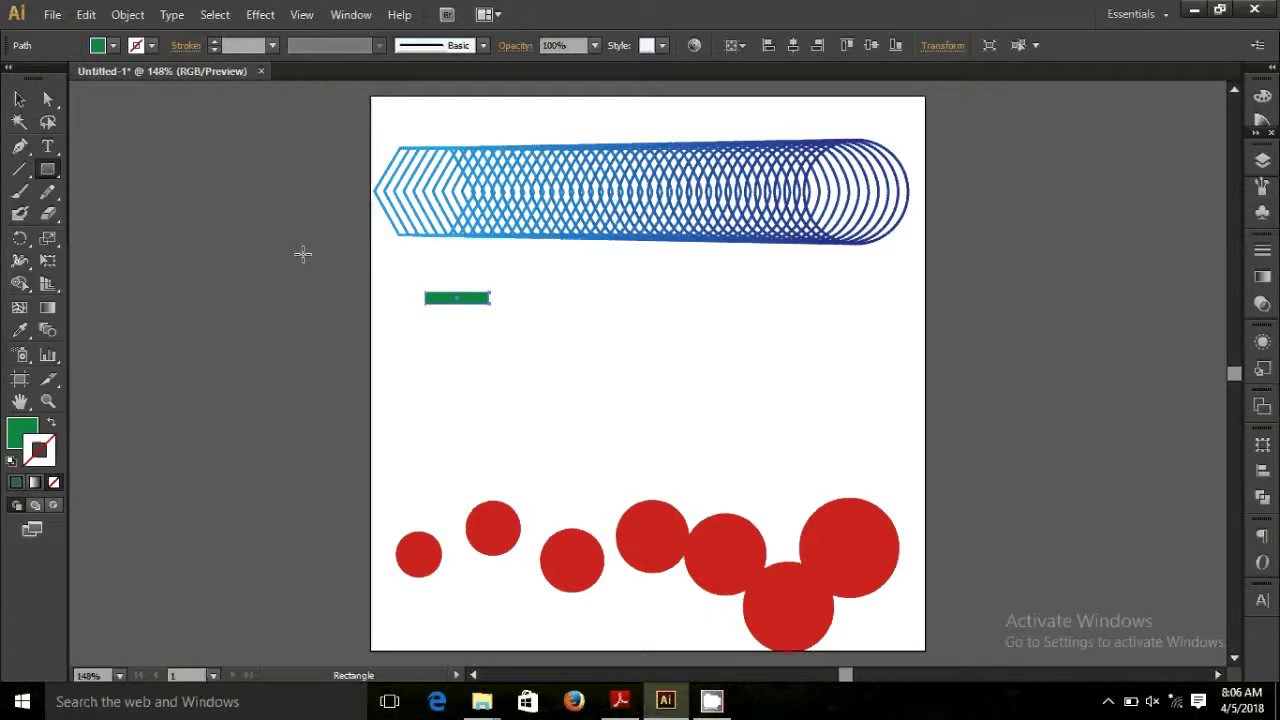
Copy the green bar, place the copy below, and blend the two bars.
click(19, 98)
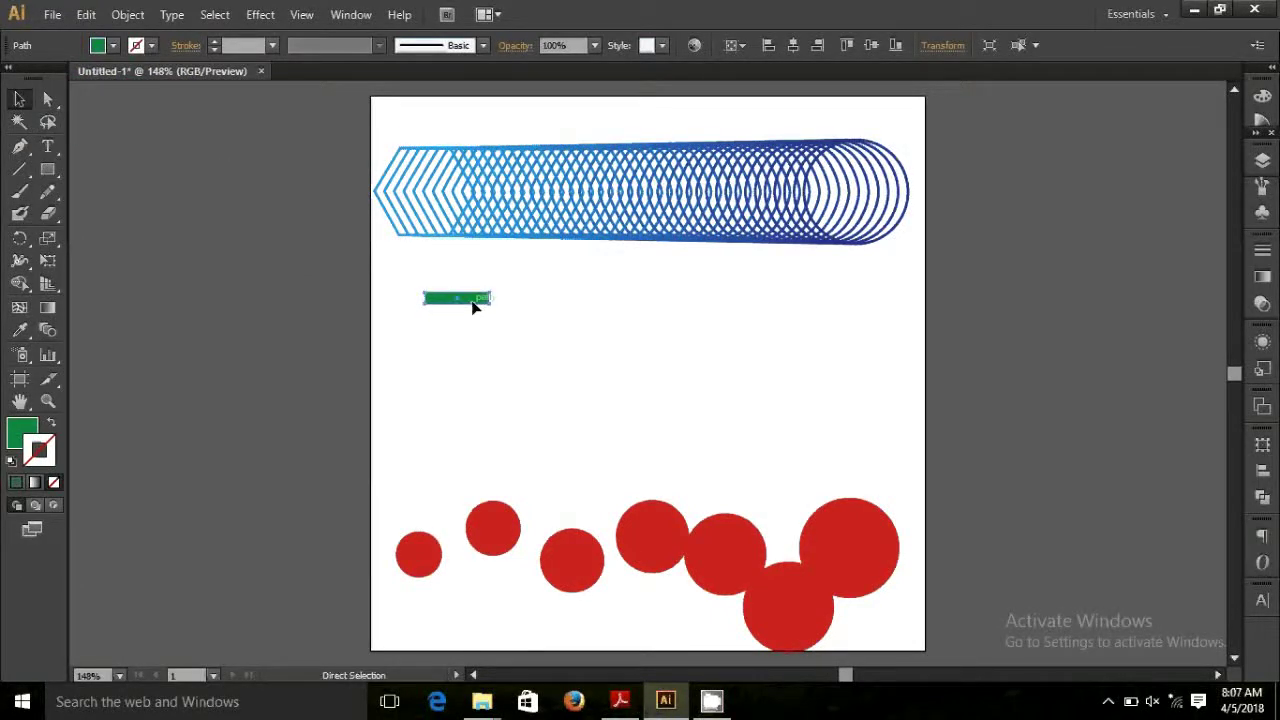
key(ctrl+c)
key(ctrl+v)
drag(636, 378, 445, 467)
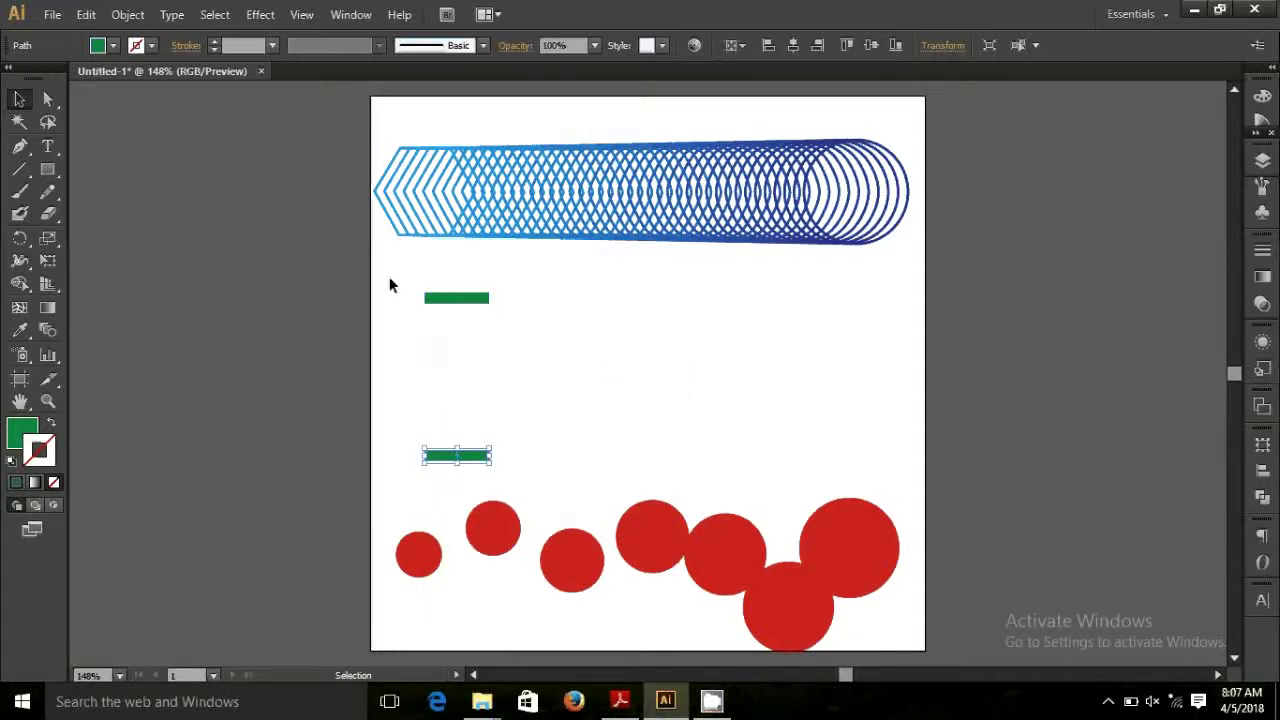
drag(398, 272, 546, 473)
key(ctrl+alt+b)
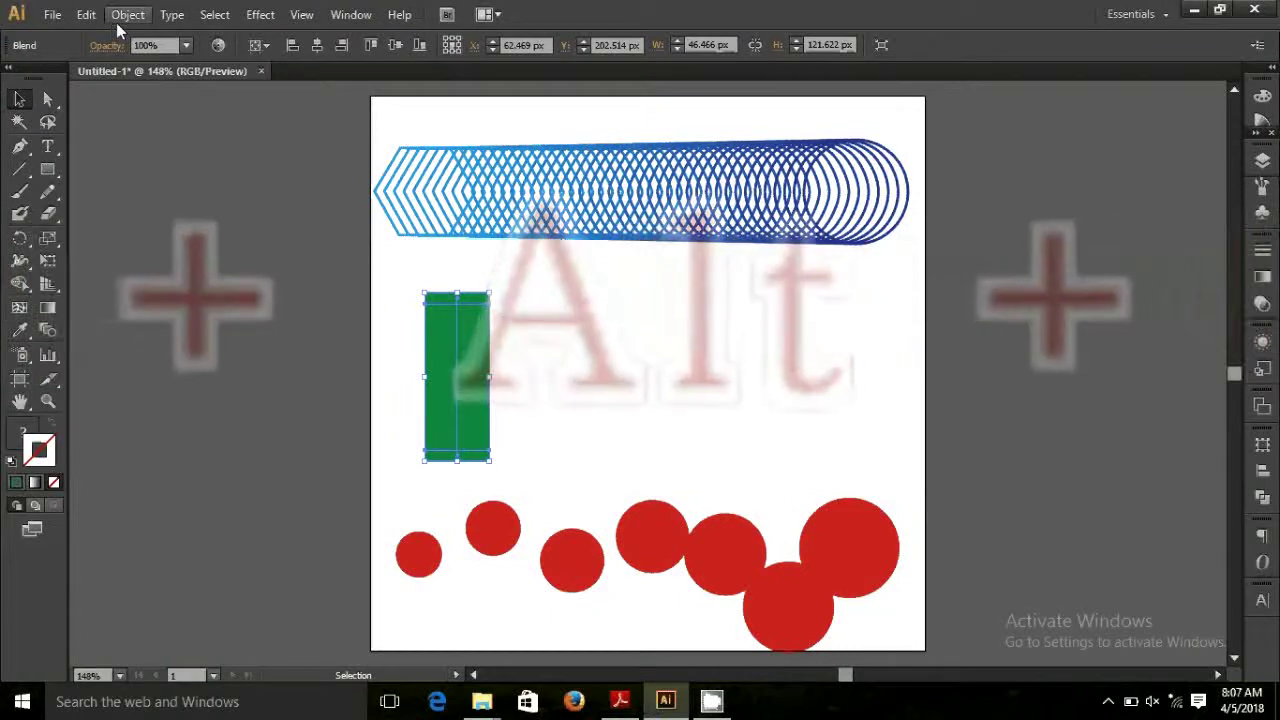
Set the green blend's Blend Options spacing to Specified Steps.
click(120, 16)
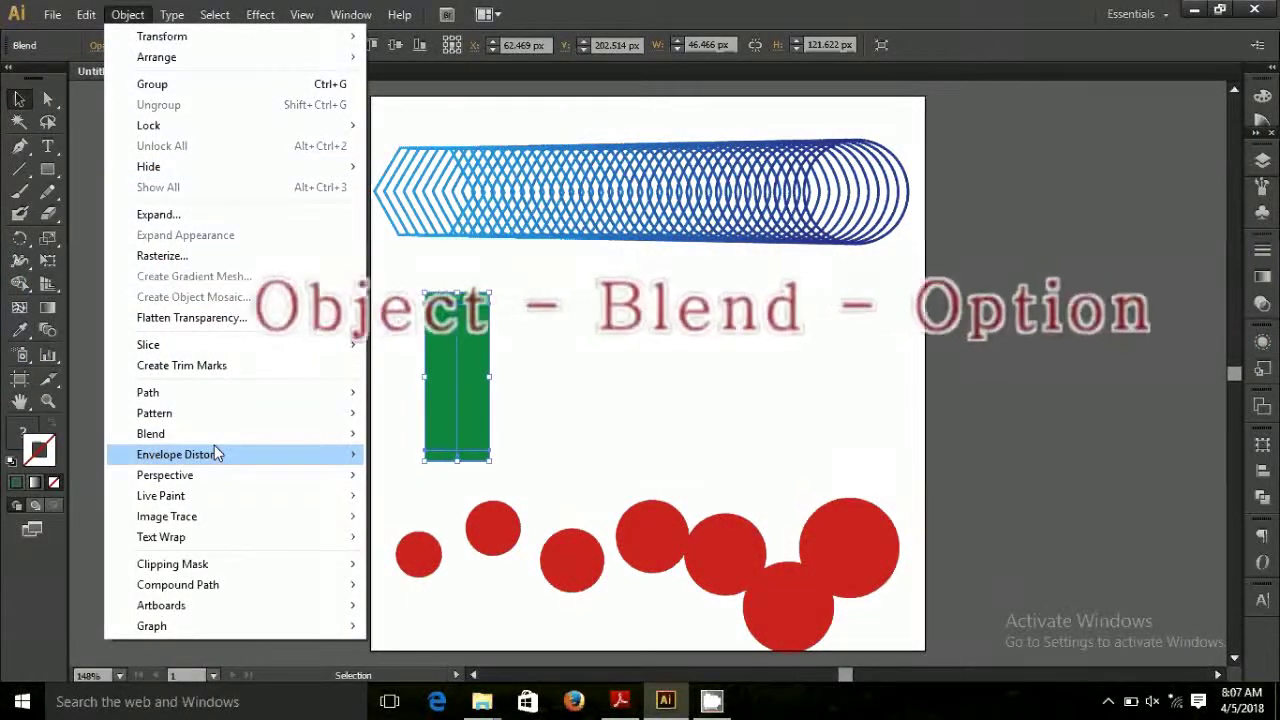
click(215, 439)
click(432, 481)
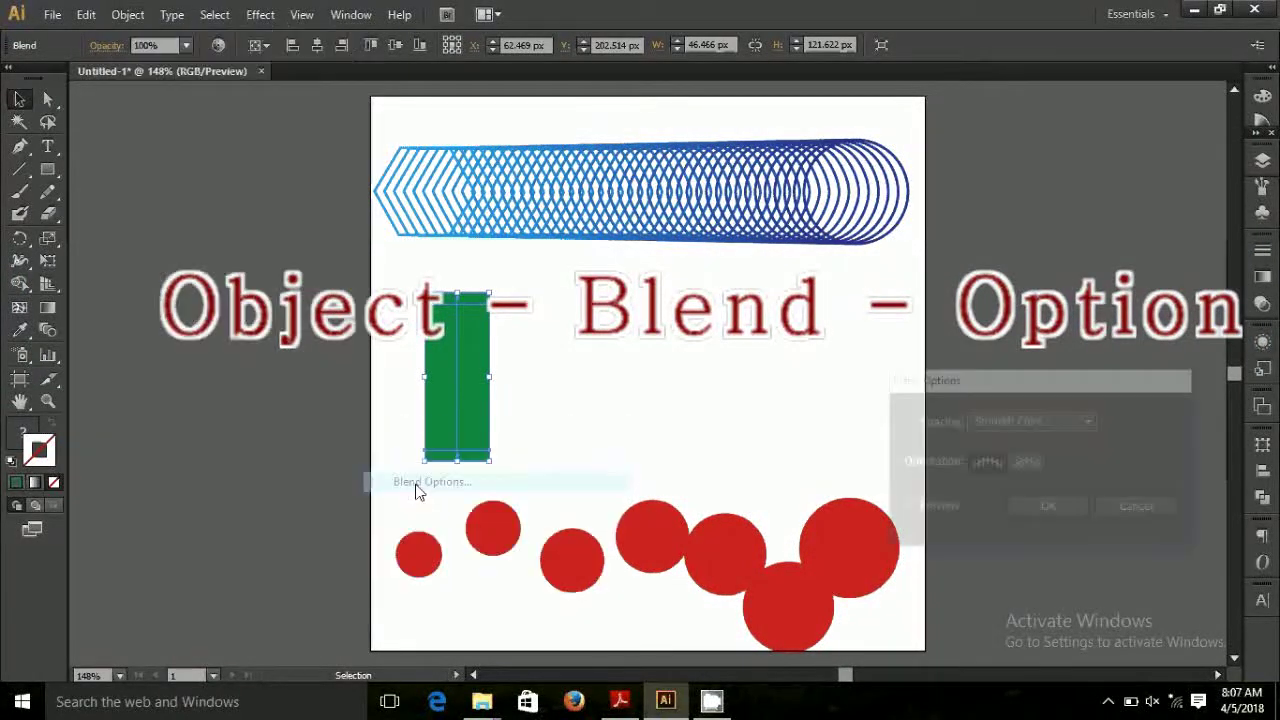
click(1074, 422)
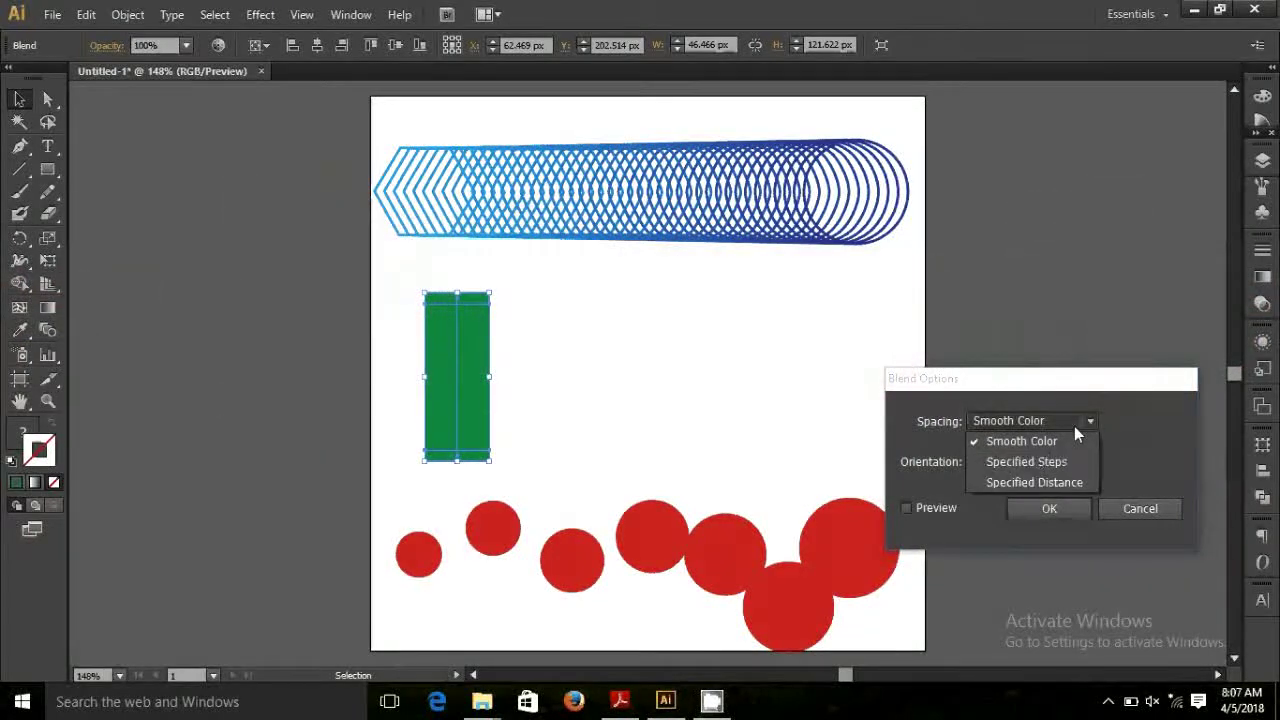
click(1075, 460)
click(1136, 421)
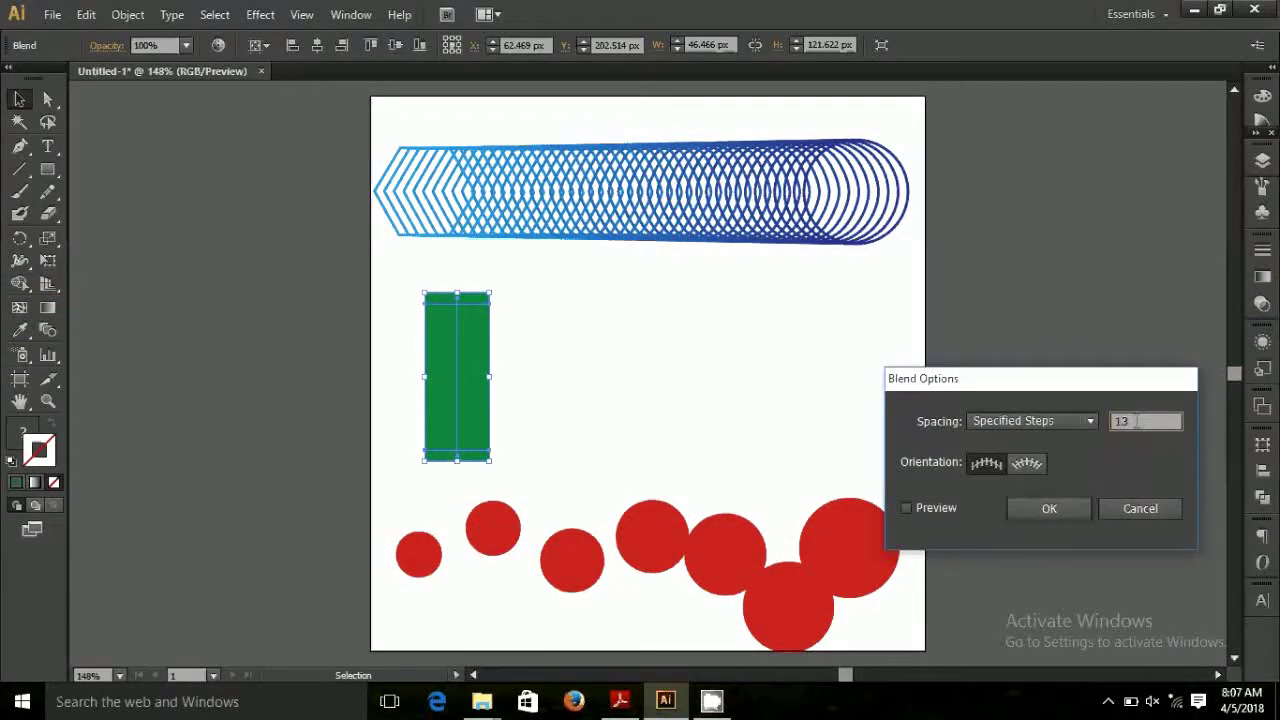
double_click(1136, 421)
Enter 8 as the step count, preview it, and confirm.
text(8)
click(1055, 514)
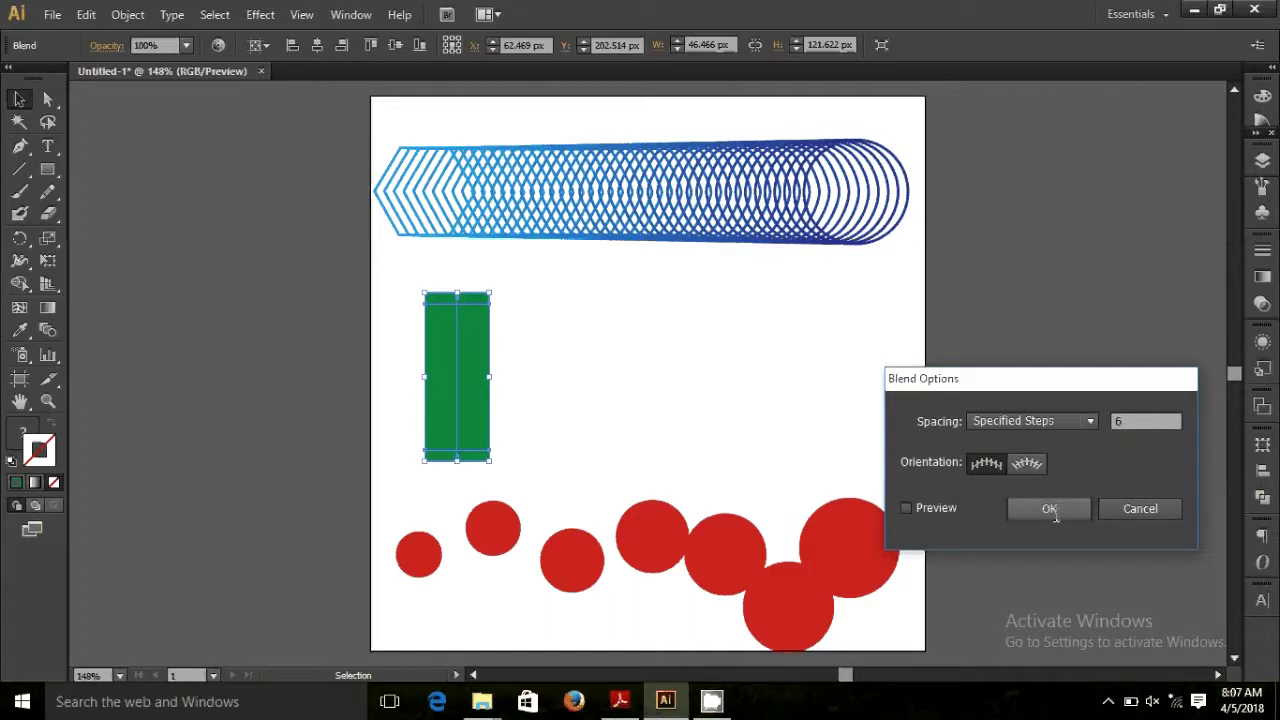
click(906, 508)
click(1025, 513)
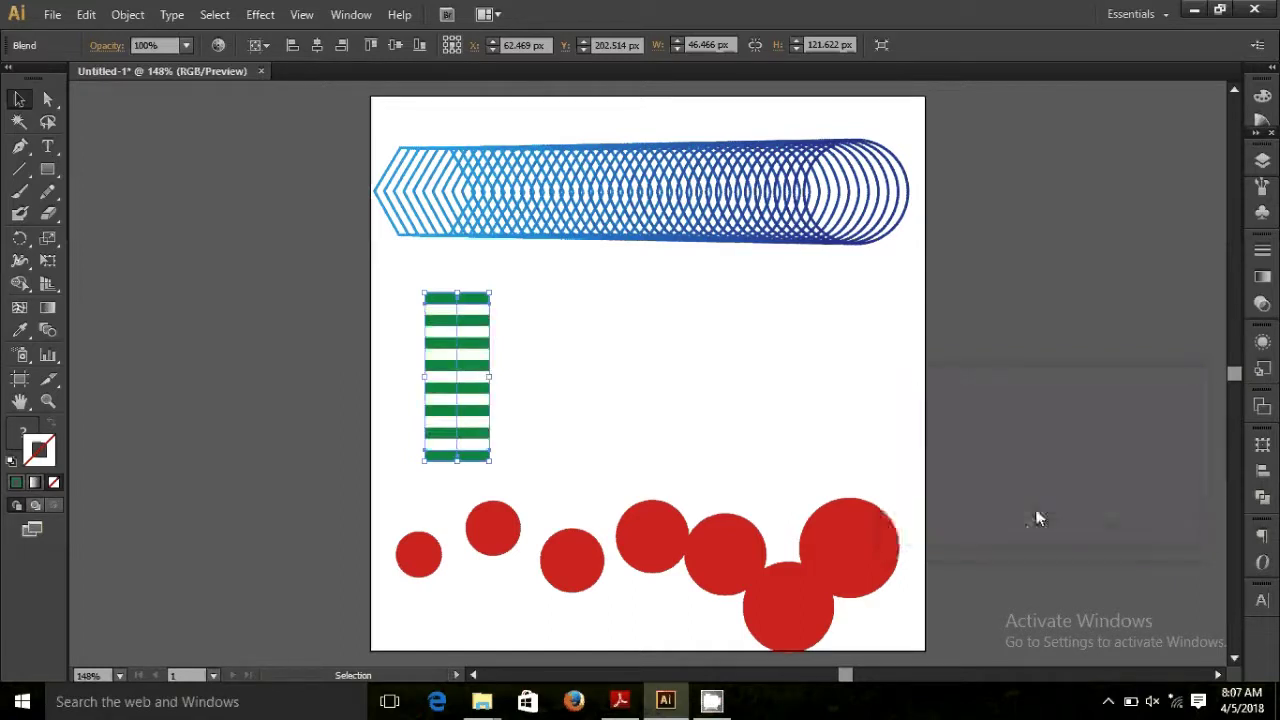
click(47, 169)
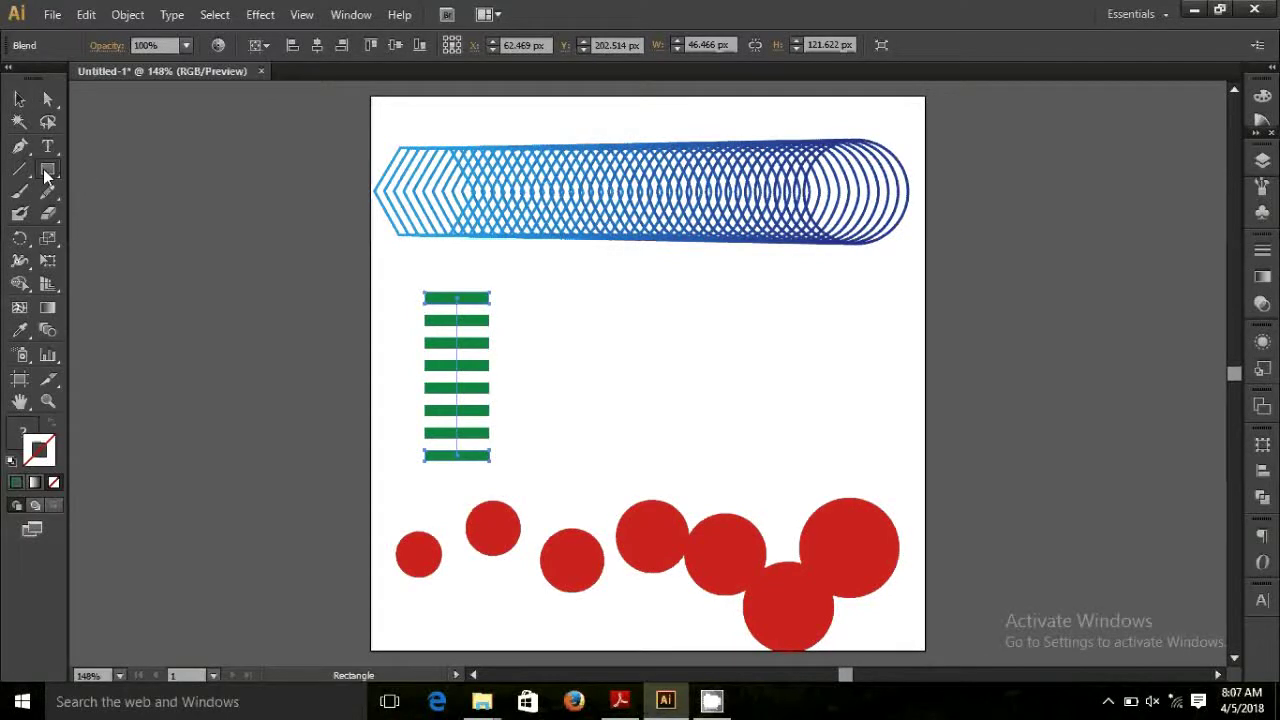
Draw an unfilled circle with a blue 1 pt outline right of the green bars.
click(135, 213)
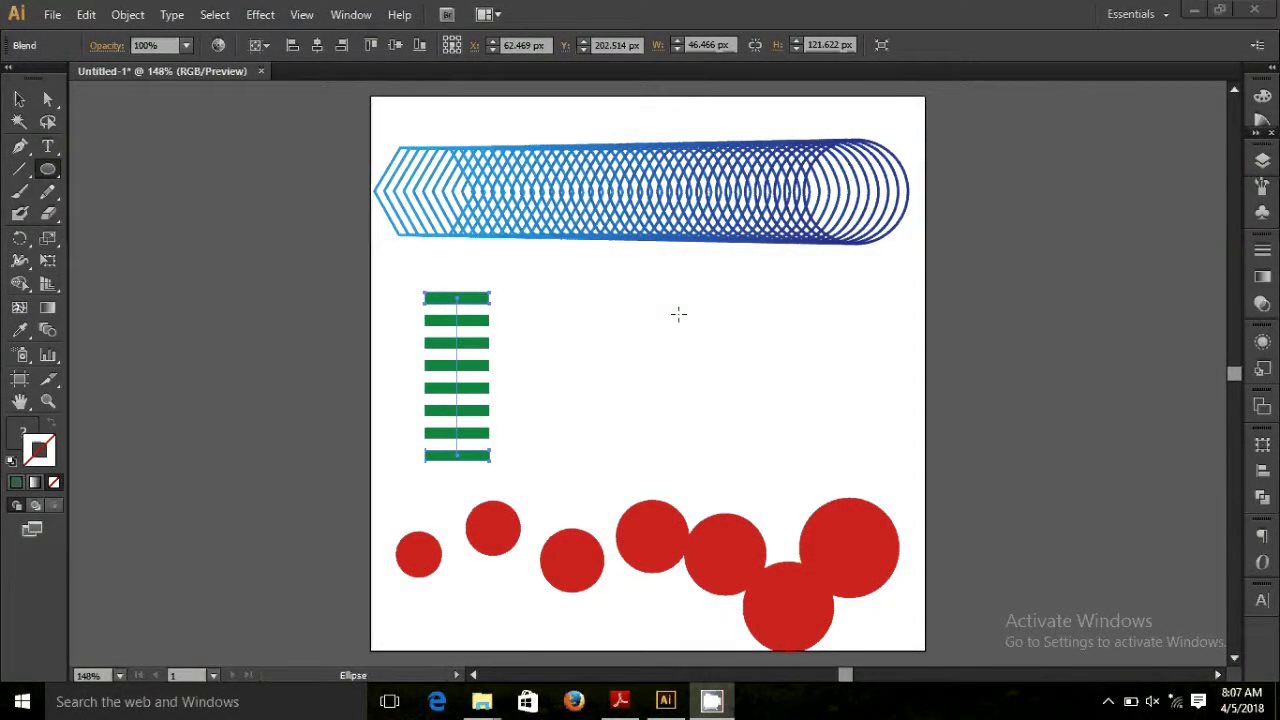
drag(665, 316, 815, 461)
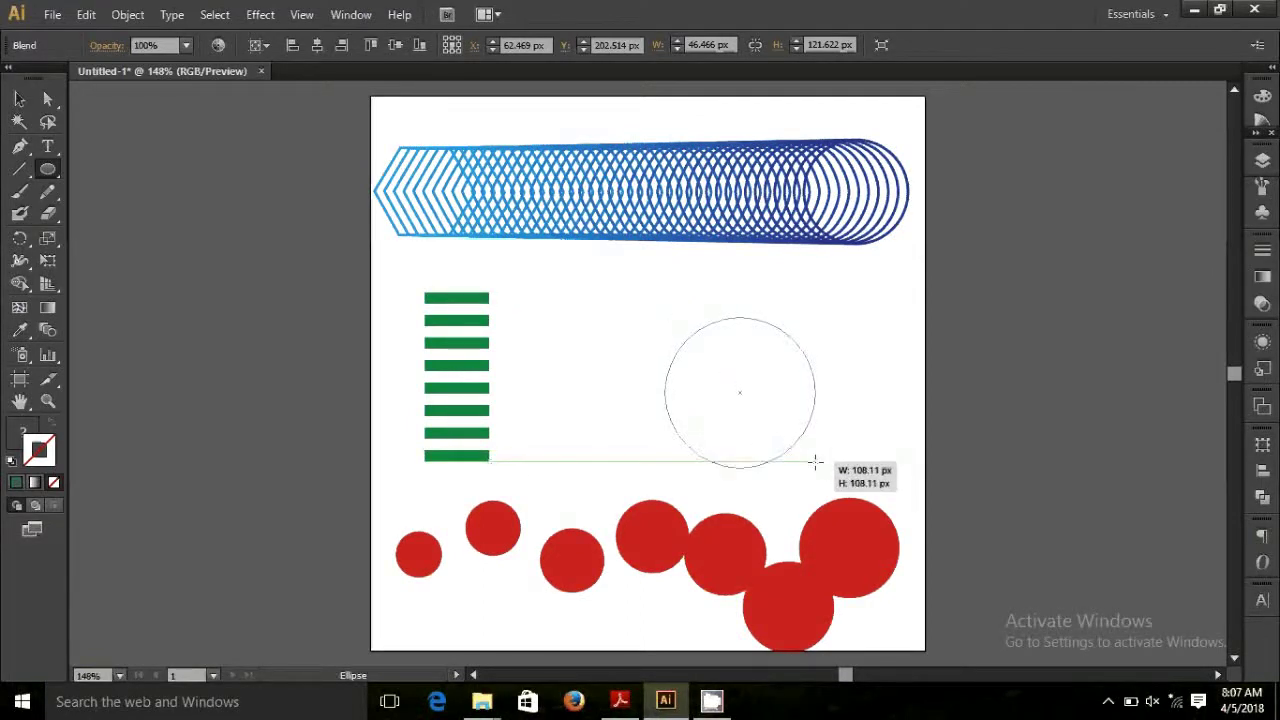
drag(815, 461, 815, 461)
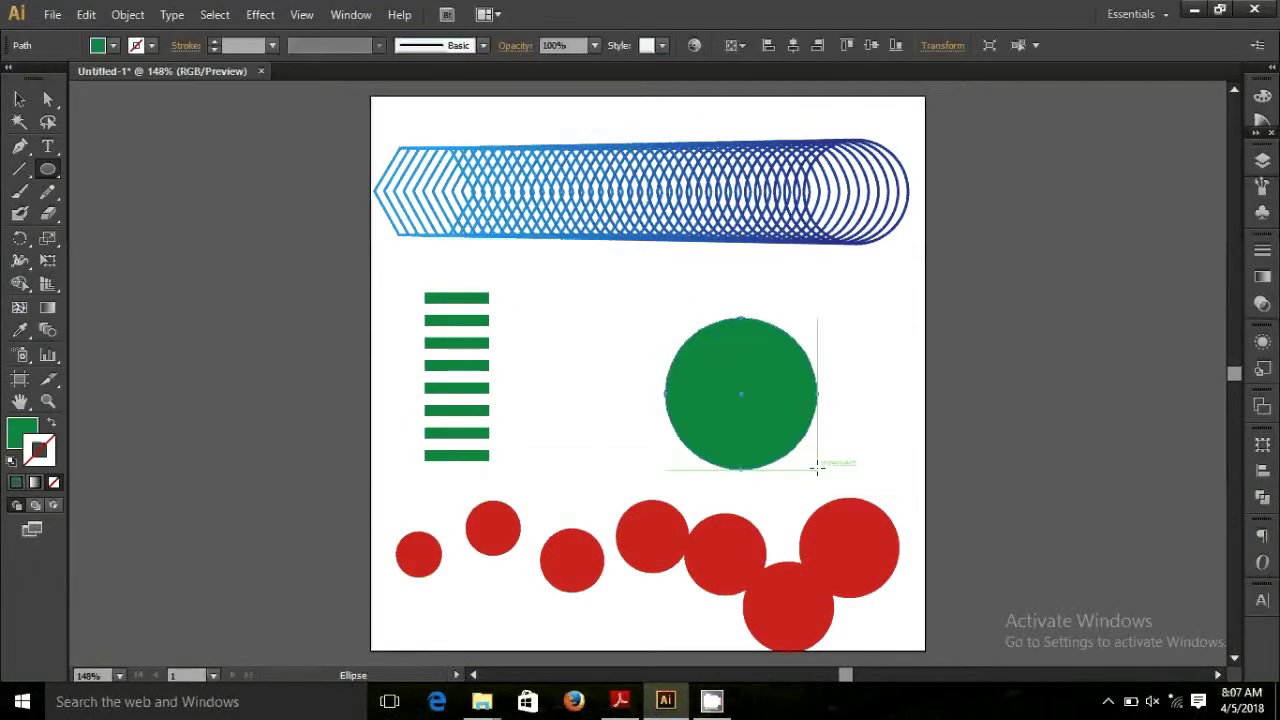
click(111, 46)
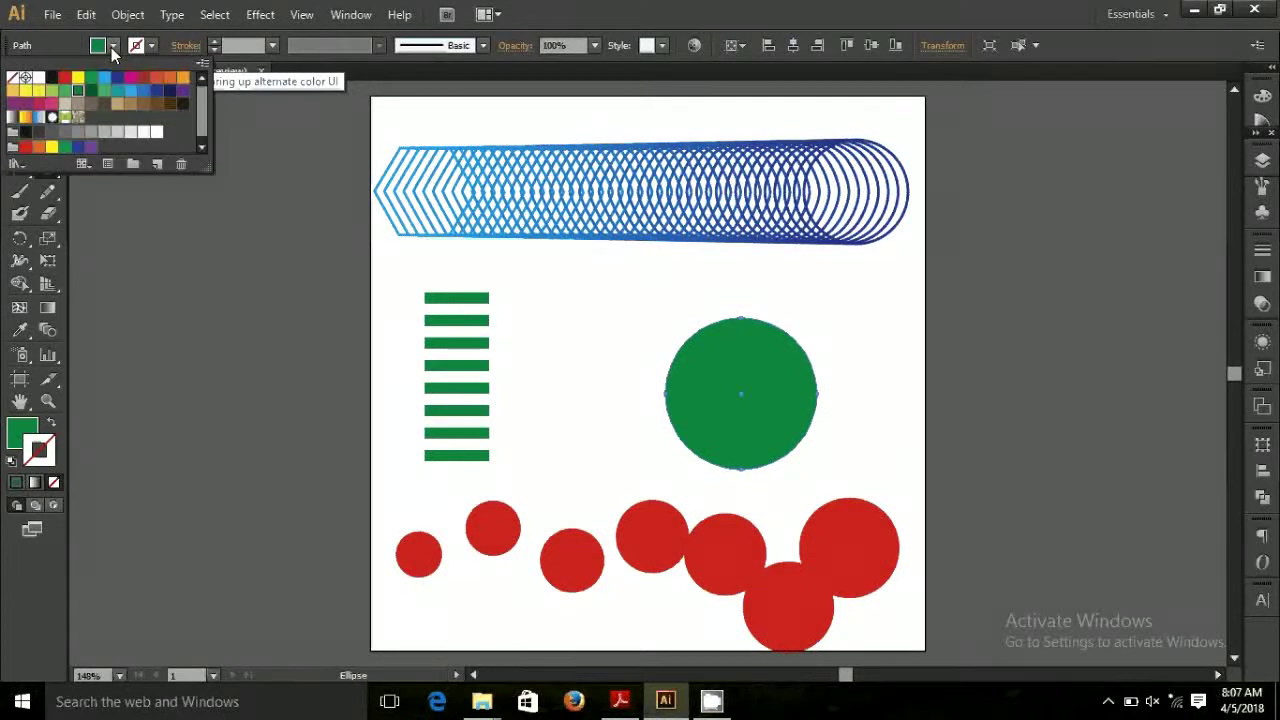
click(22, 78)
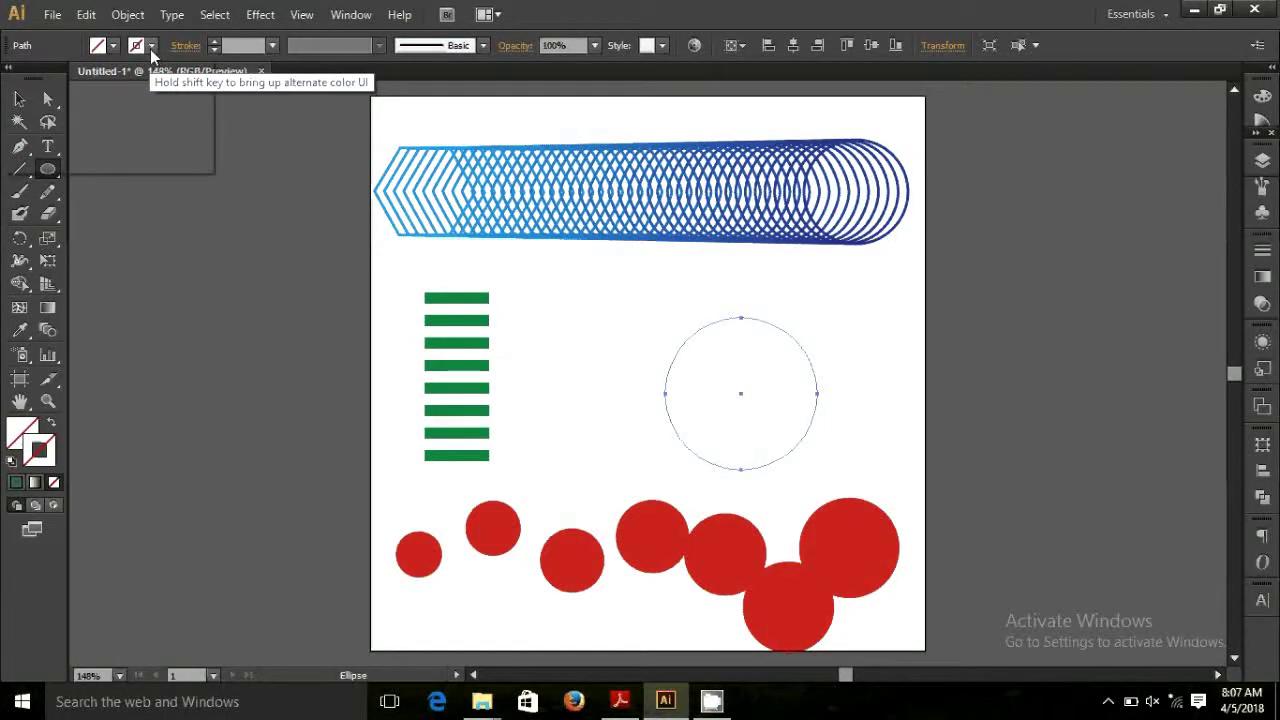
click(151, 46)
click(117, 77)
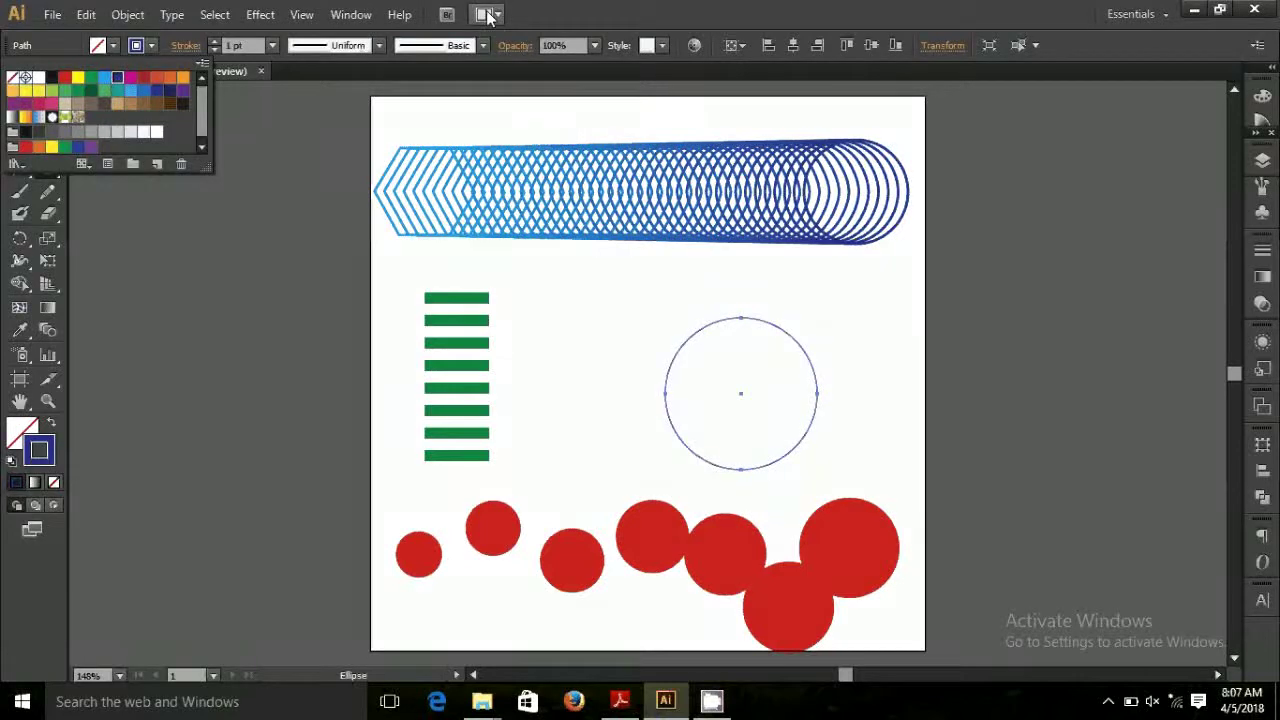
Select the green bar blend and circle, then apply Object > Blend > Replace Spine.
click(22, 99)
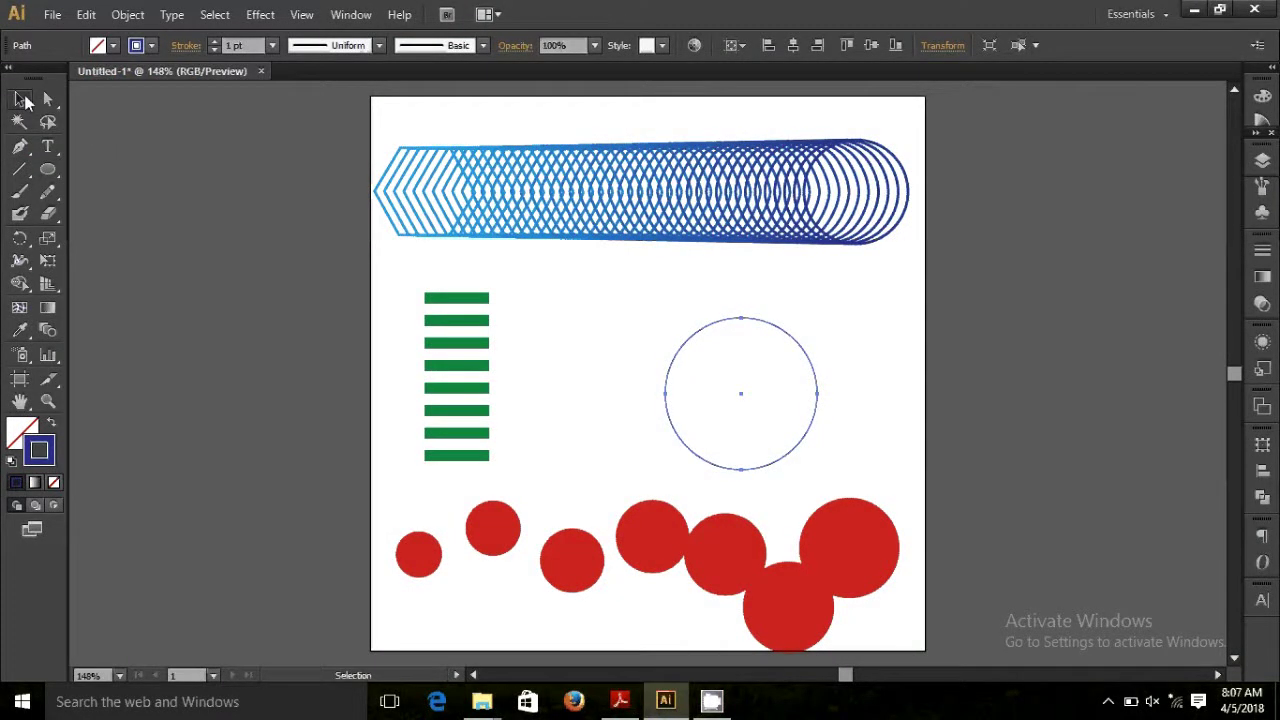
drag(390, 273, 857, 480)
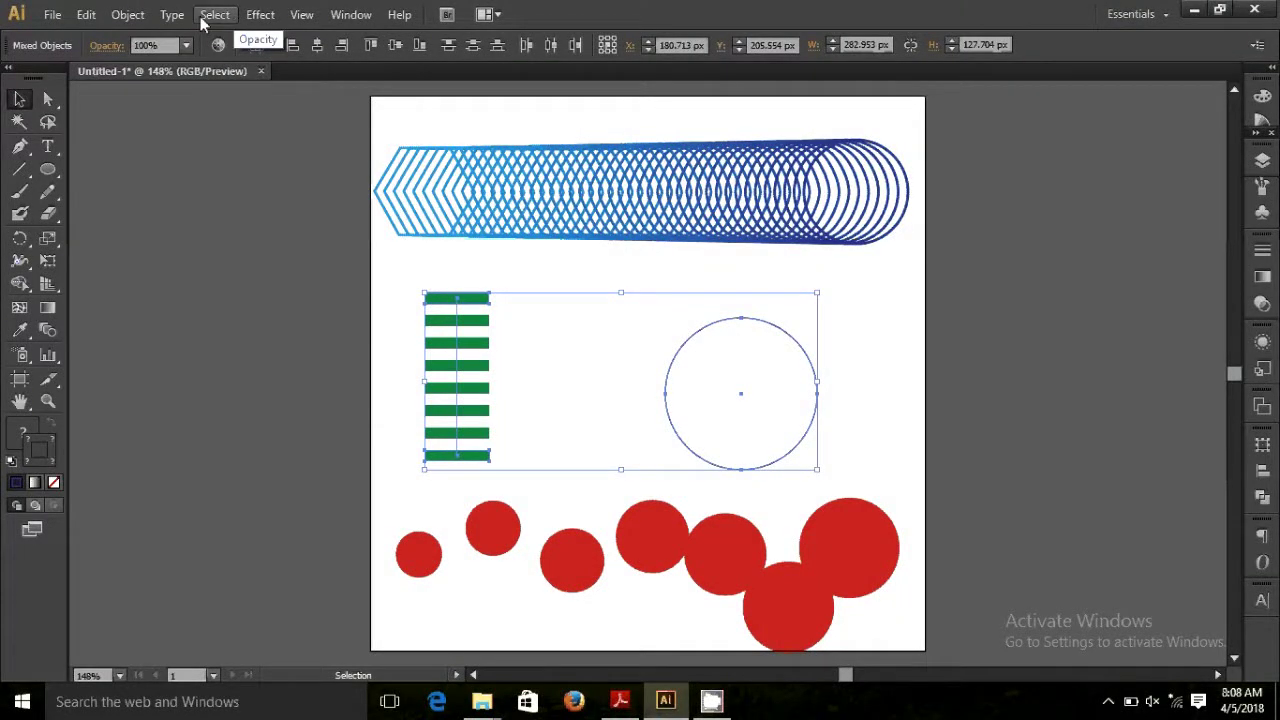
click(138, 16)
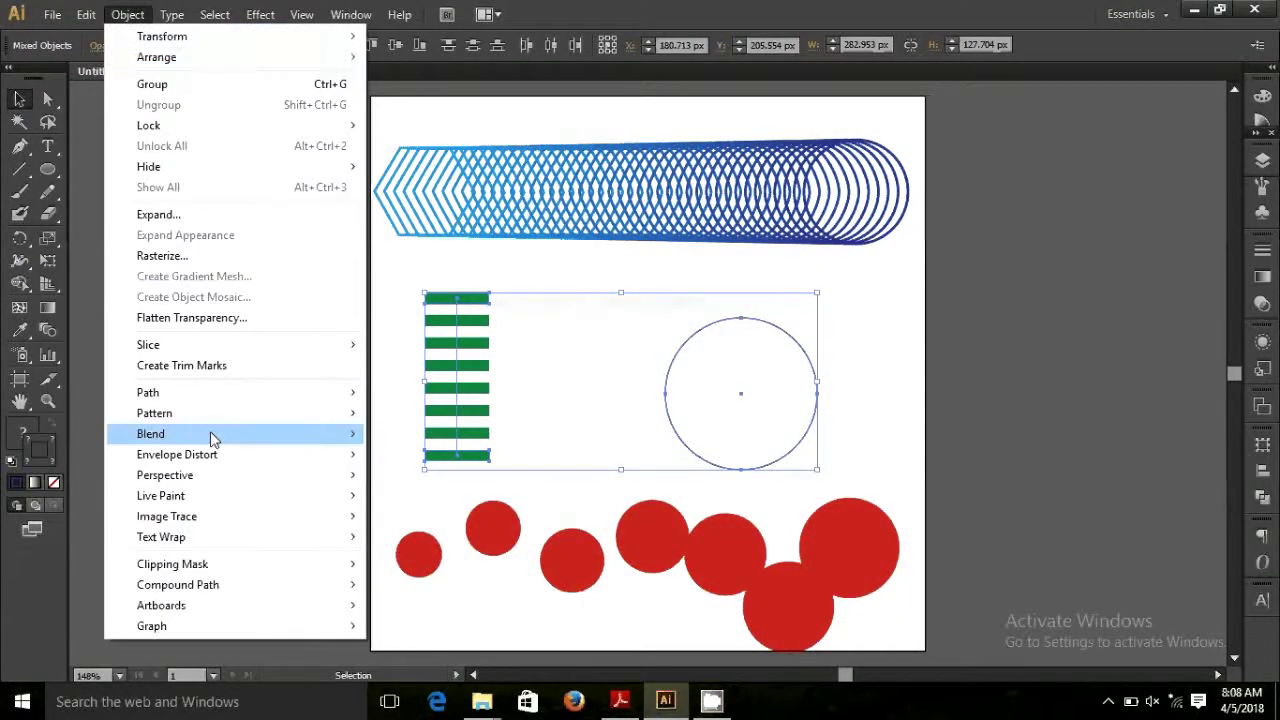
mouse_move(151, 433)
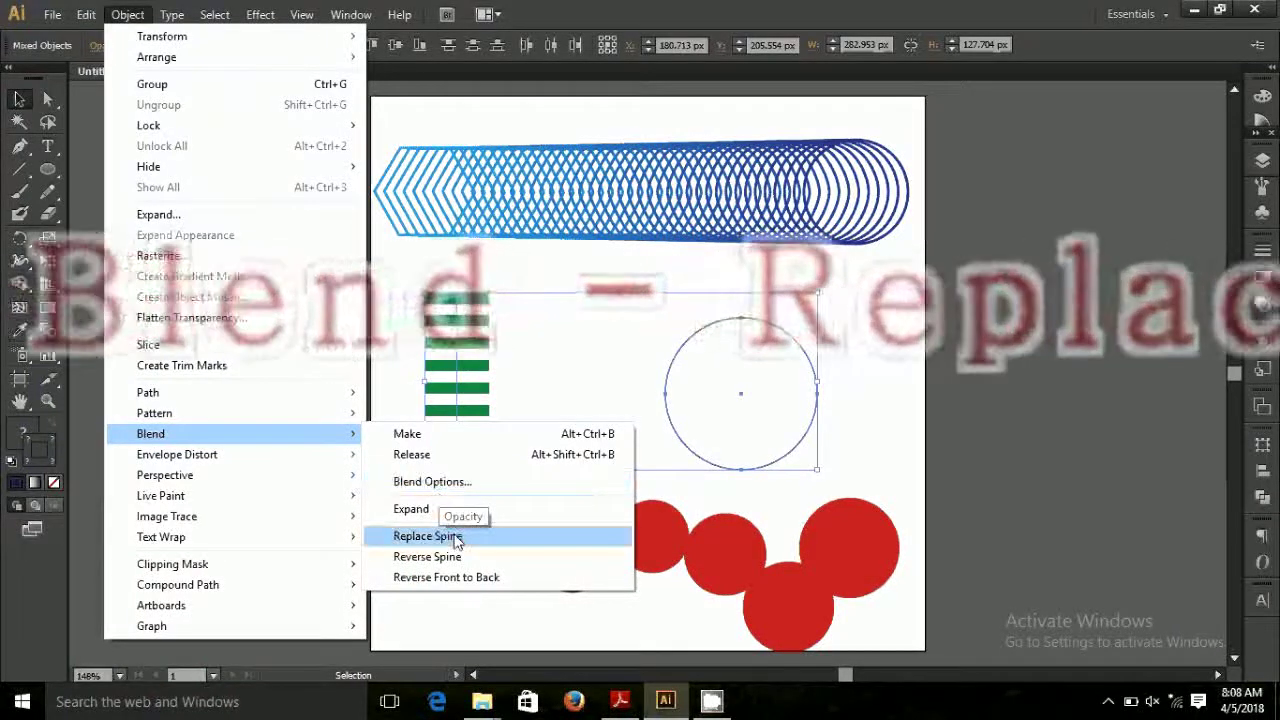
click(443, 536)
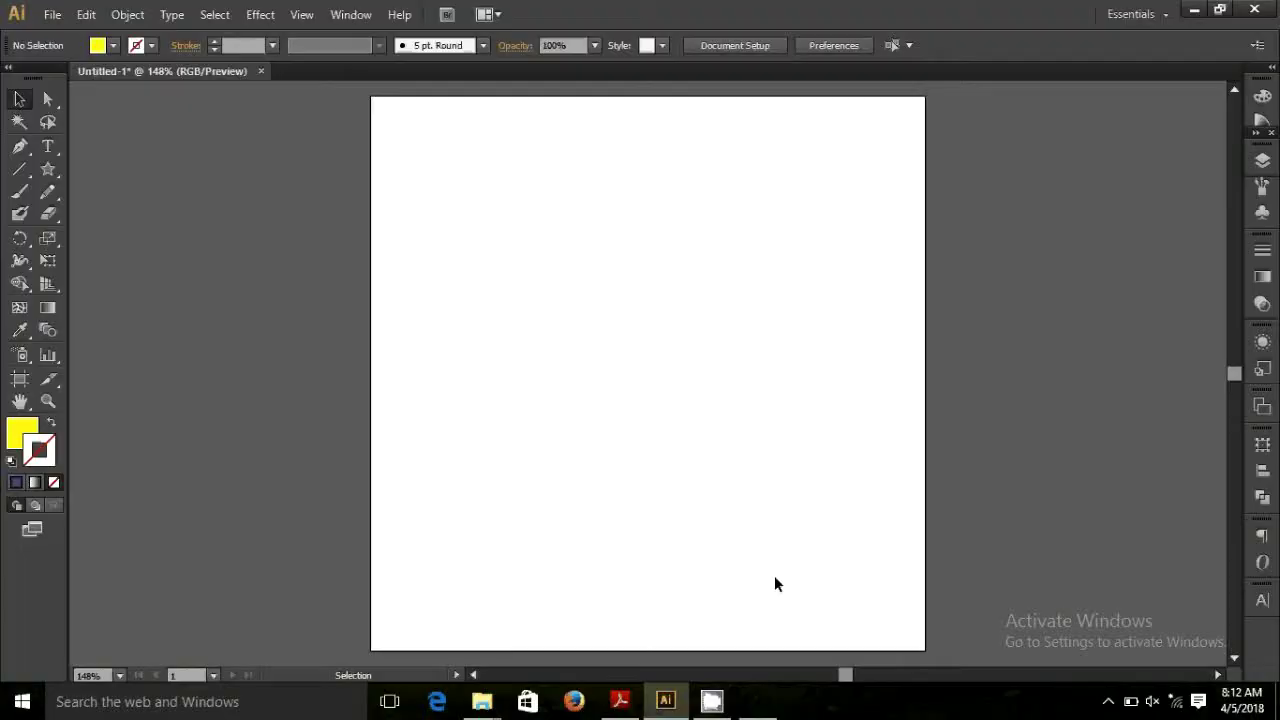
Draw a yellow five-pointed star with the Star Tool and move it to the artboard centre.
click(47, 168)
click(124, 257)
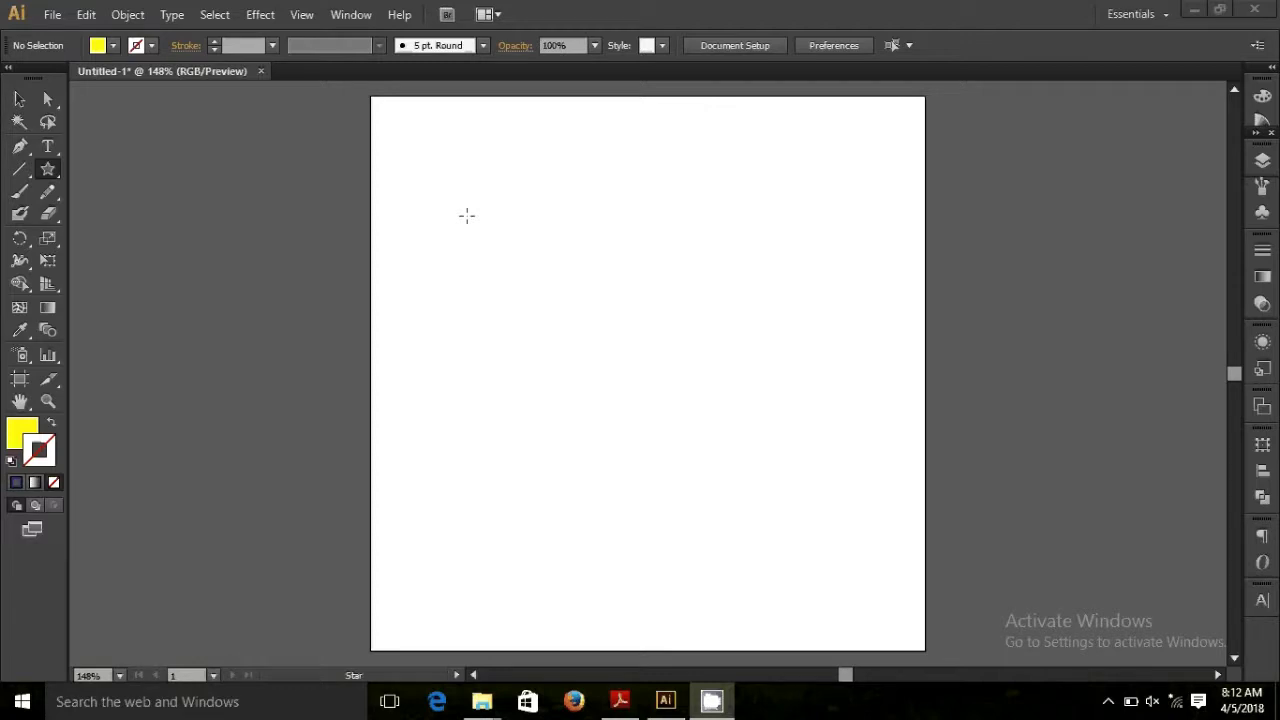
drag(459, 191, 525, 280)
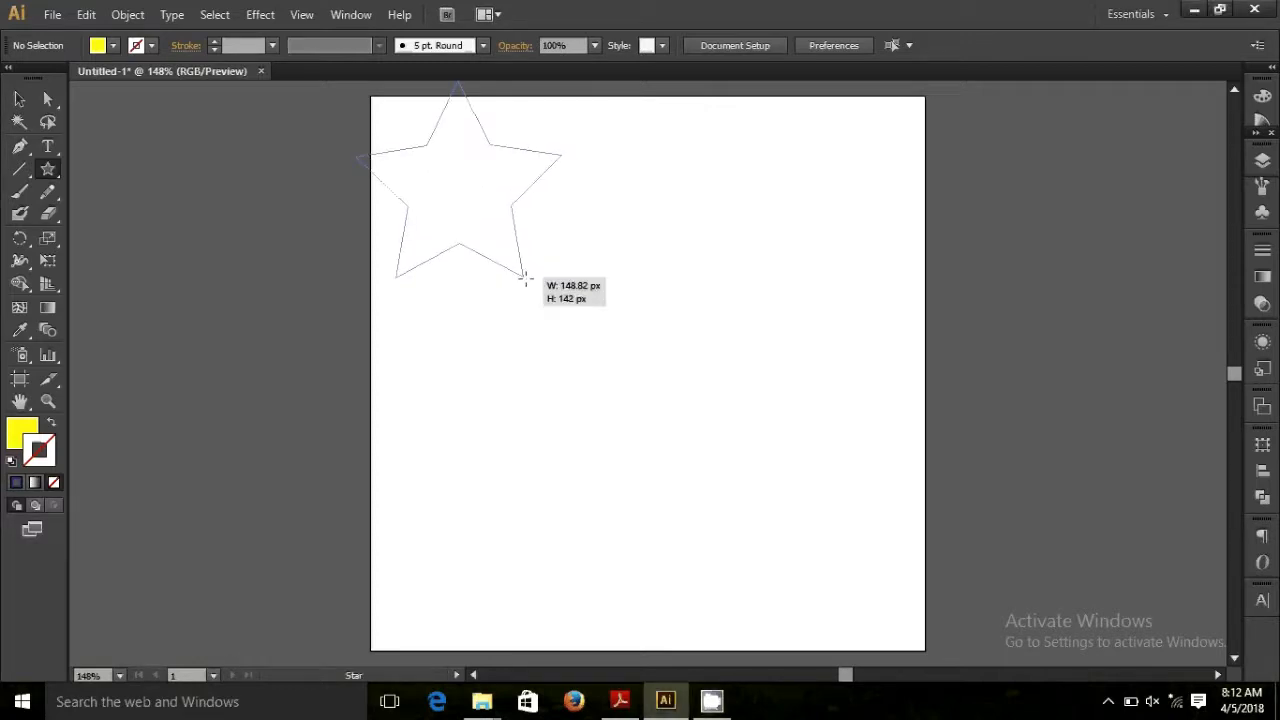
drag(525, 280, 573, 321)
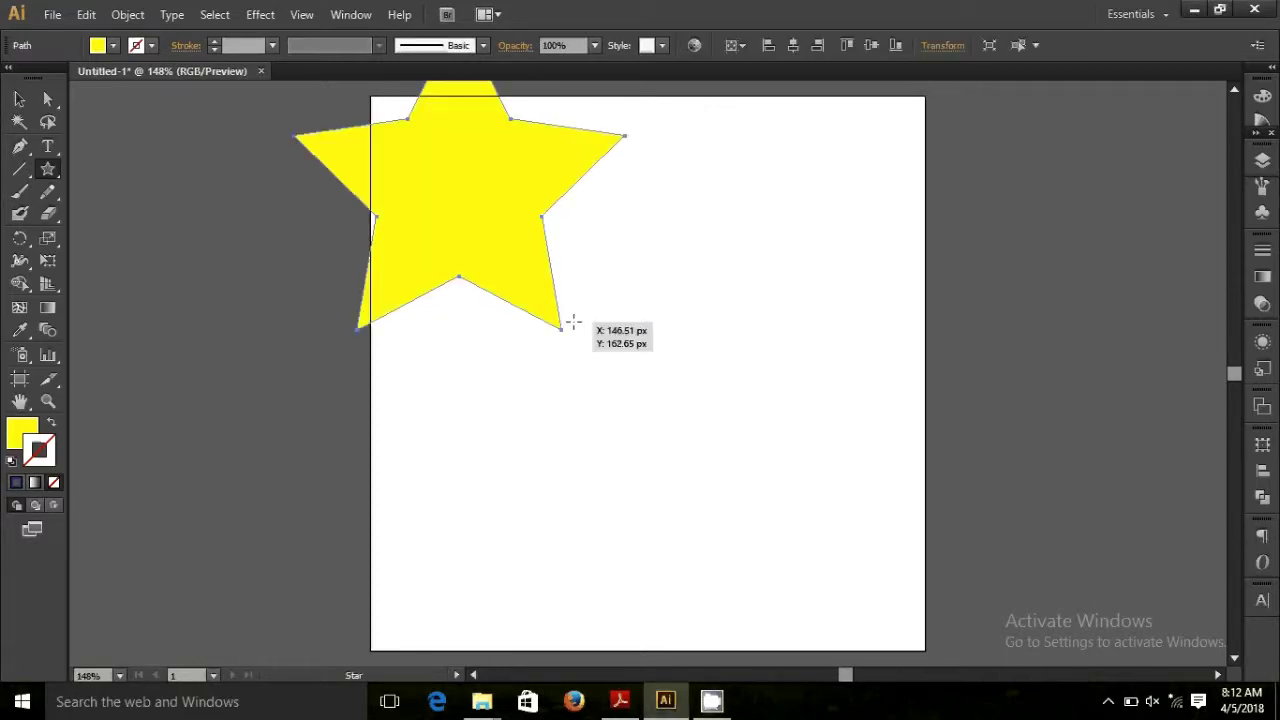
click(19, 99)
drag(453, 226, 621, 383)
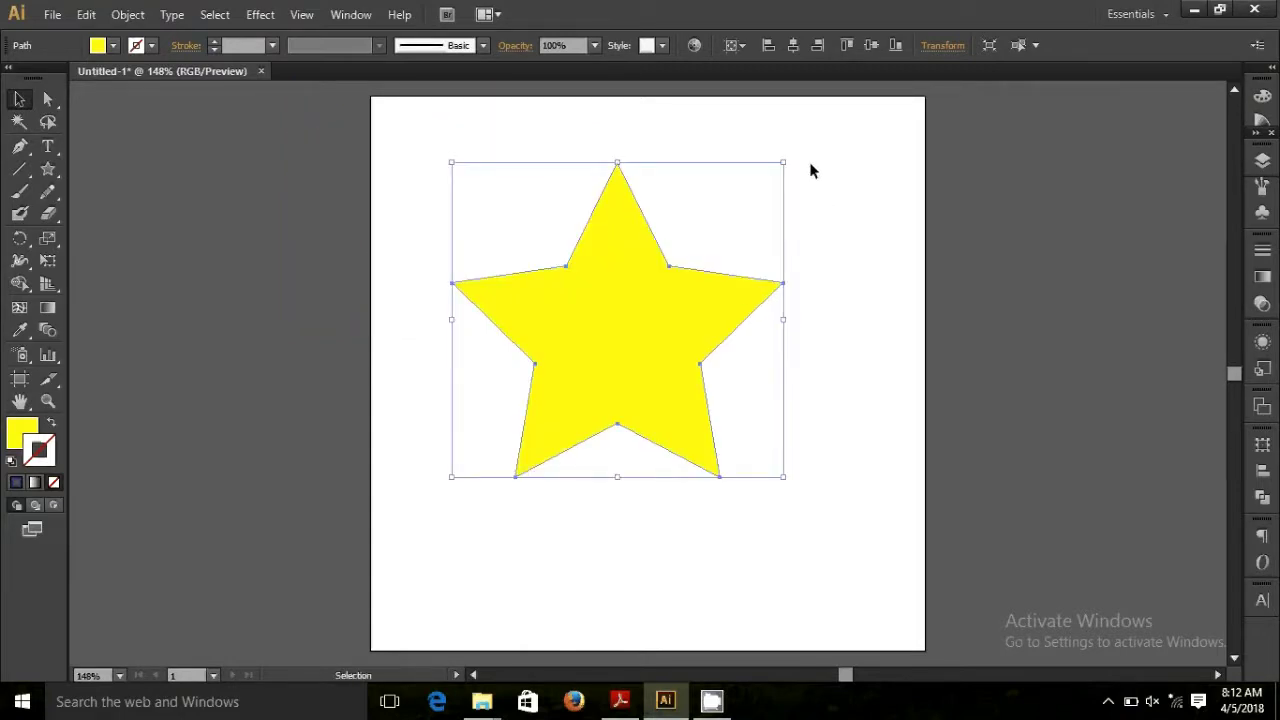
drag(763, 336, 778, 345)
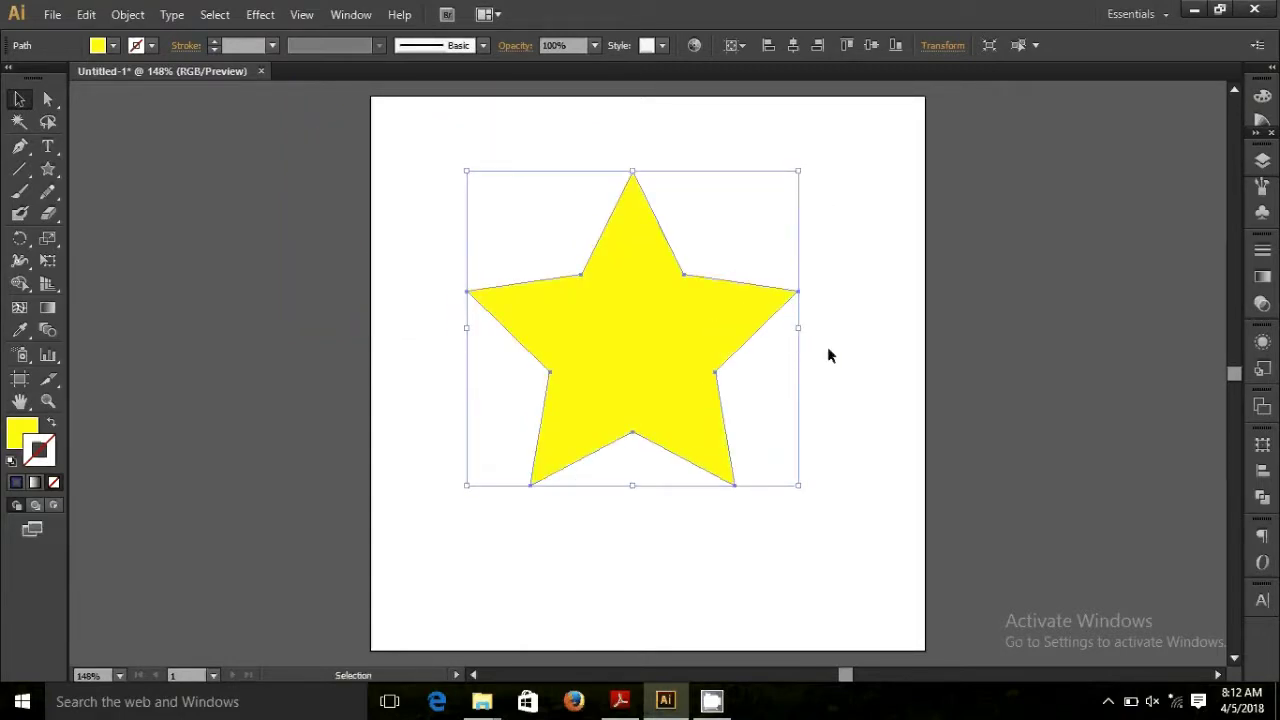
Copy and paste the yellow star, and give the copy a red fill.
click(828, 348)
click(726, 326)
key(ctrl+c)
key(ctrl+v)
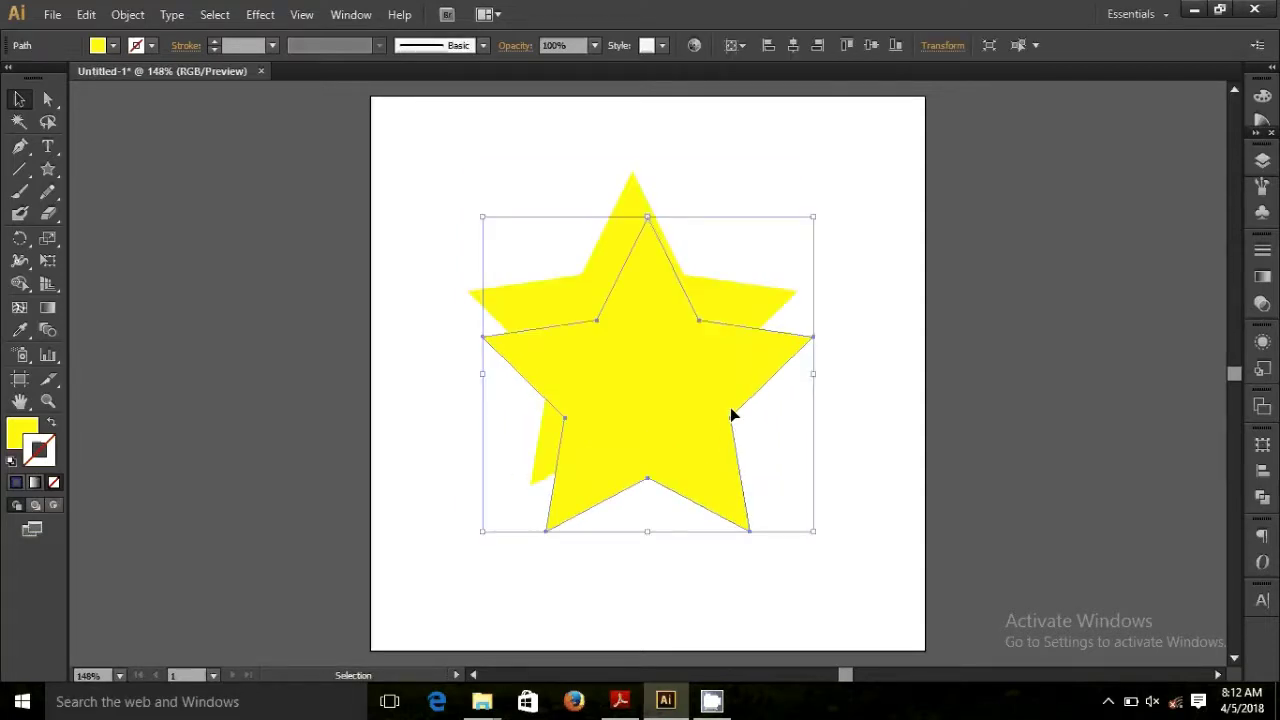
click(113, 46)
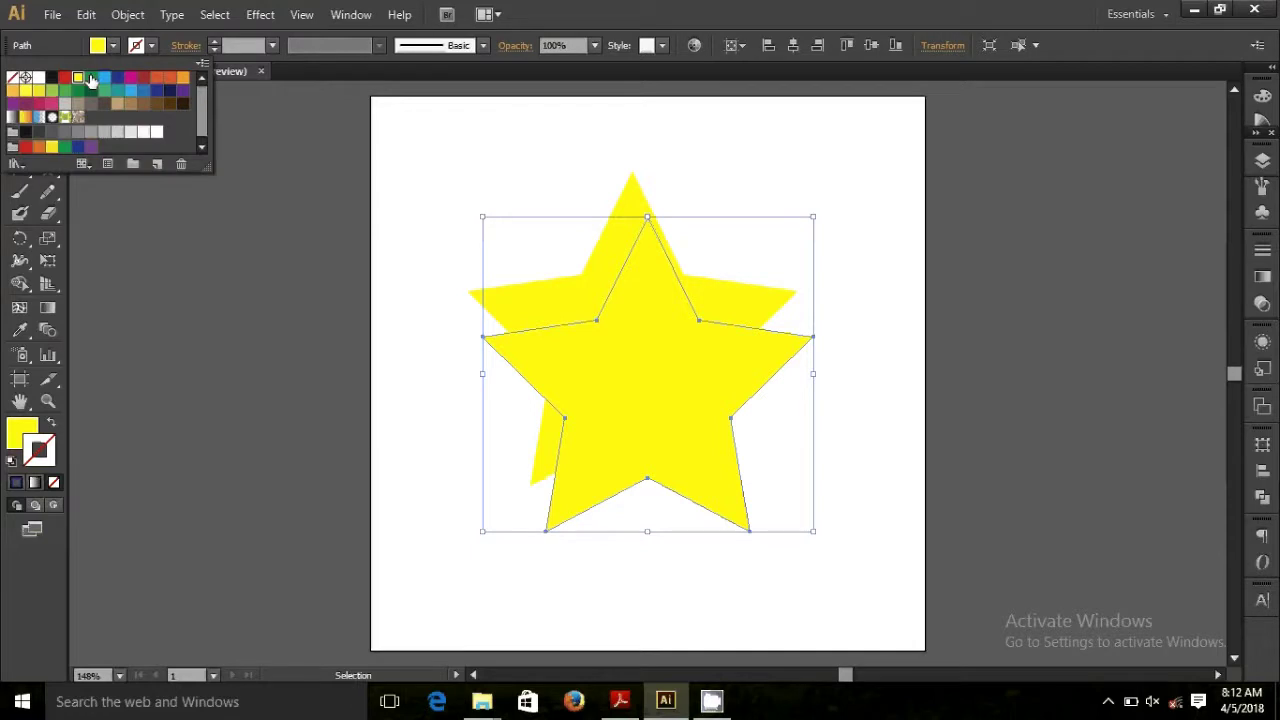
click(64, 77)
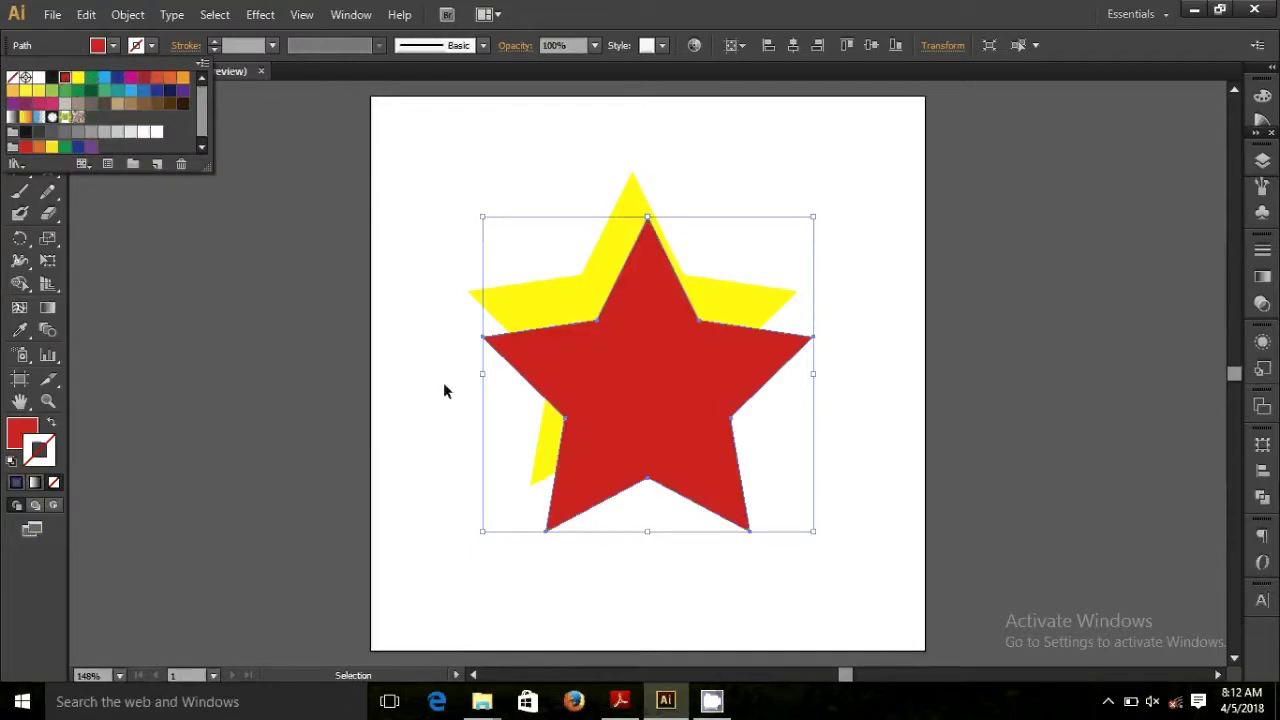
Shrink the red star and centre it inside the yellow star.
click(476, 207)
drag(481, 217, 598, 326)
drag(690, 455, 613, 356)
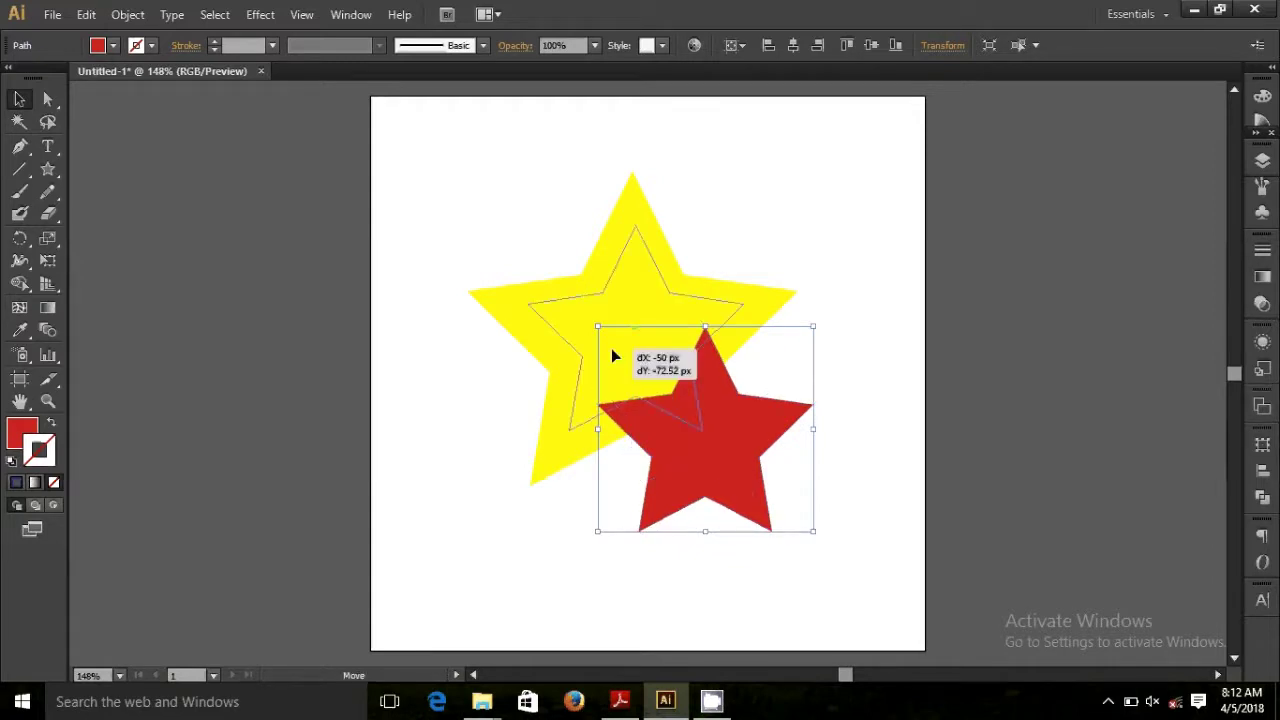
click(887, 422)
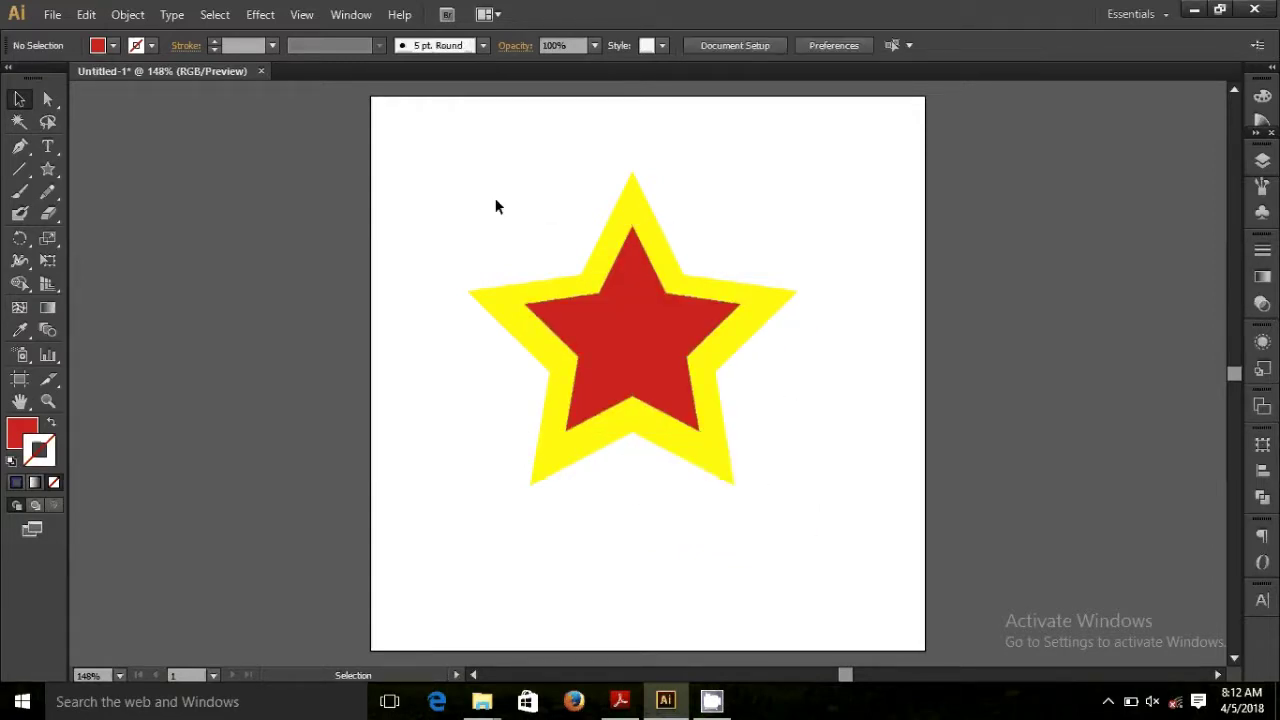
Select both the red and yellow stars and blend them with Ctrl+Alt+B, then deselect.
drag(400, 137, 812, 532)
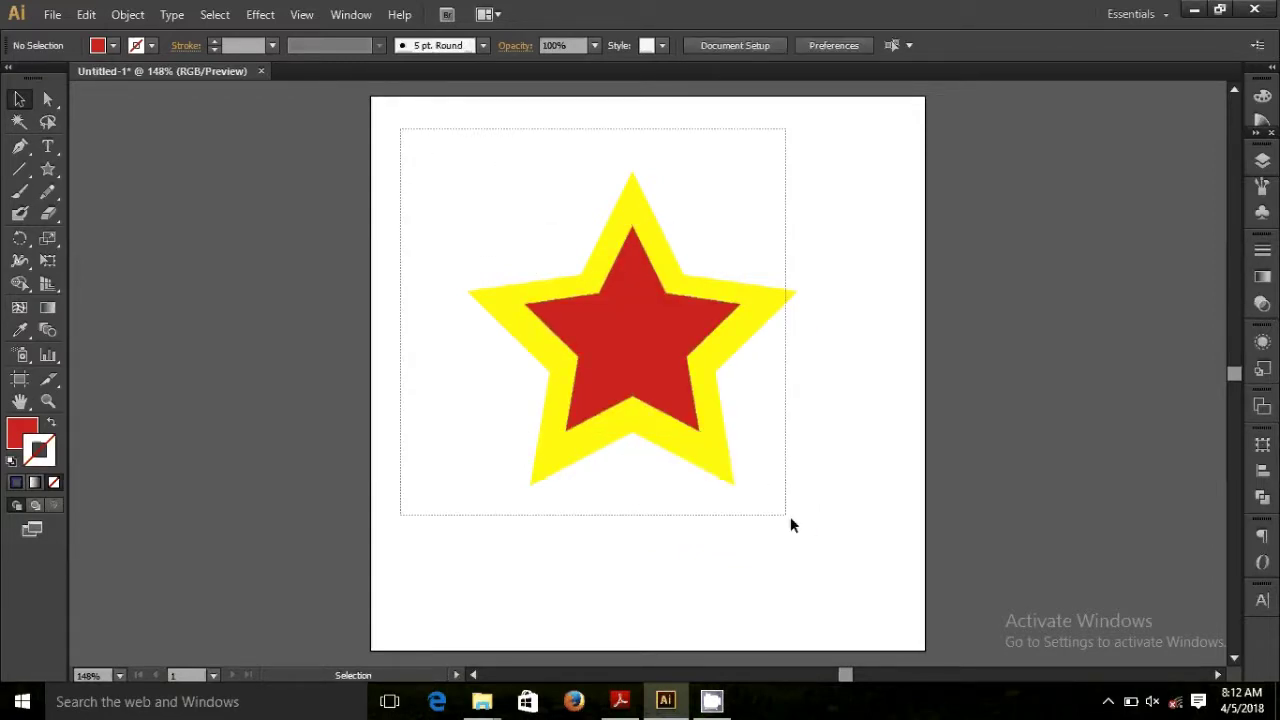
key(ctrl+alt+b)
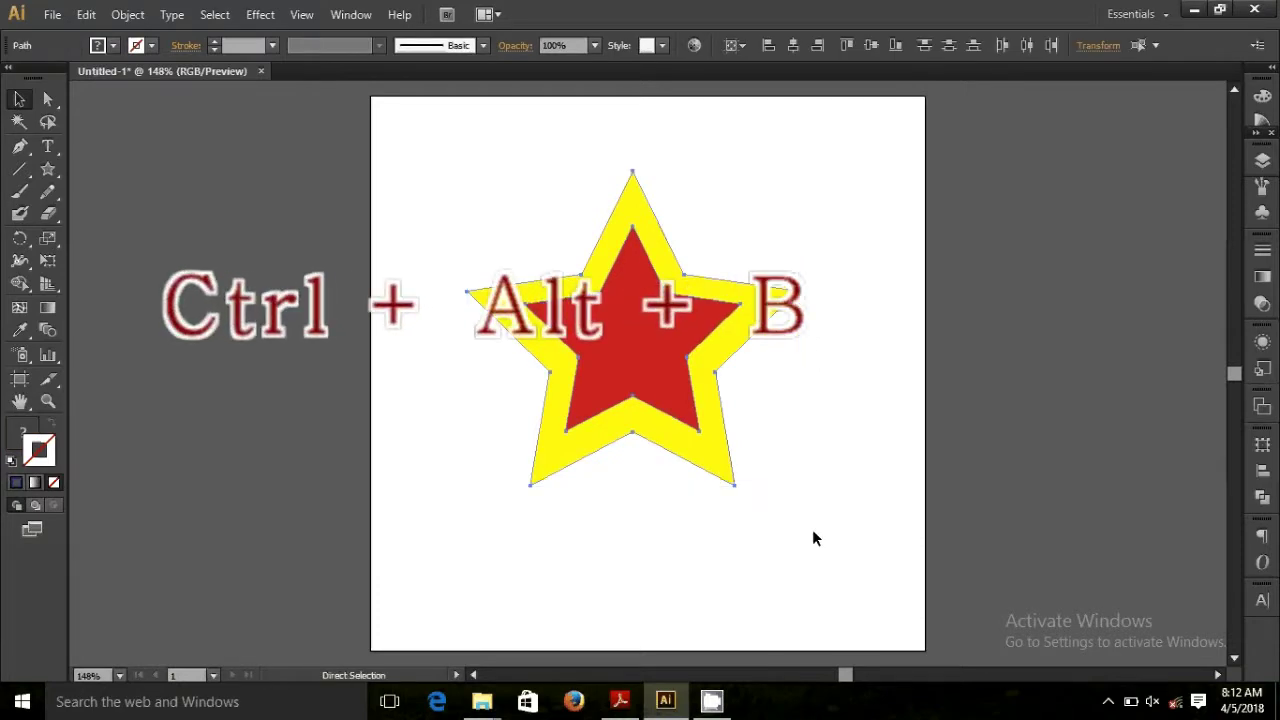
key(ctrl+alt+b)
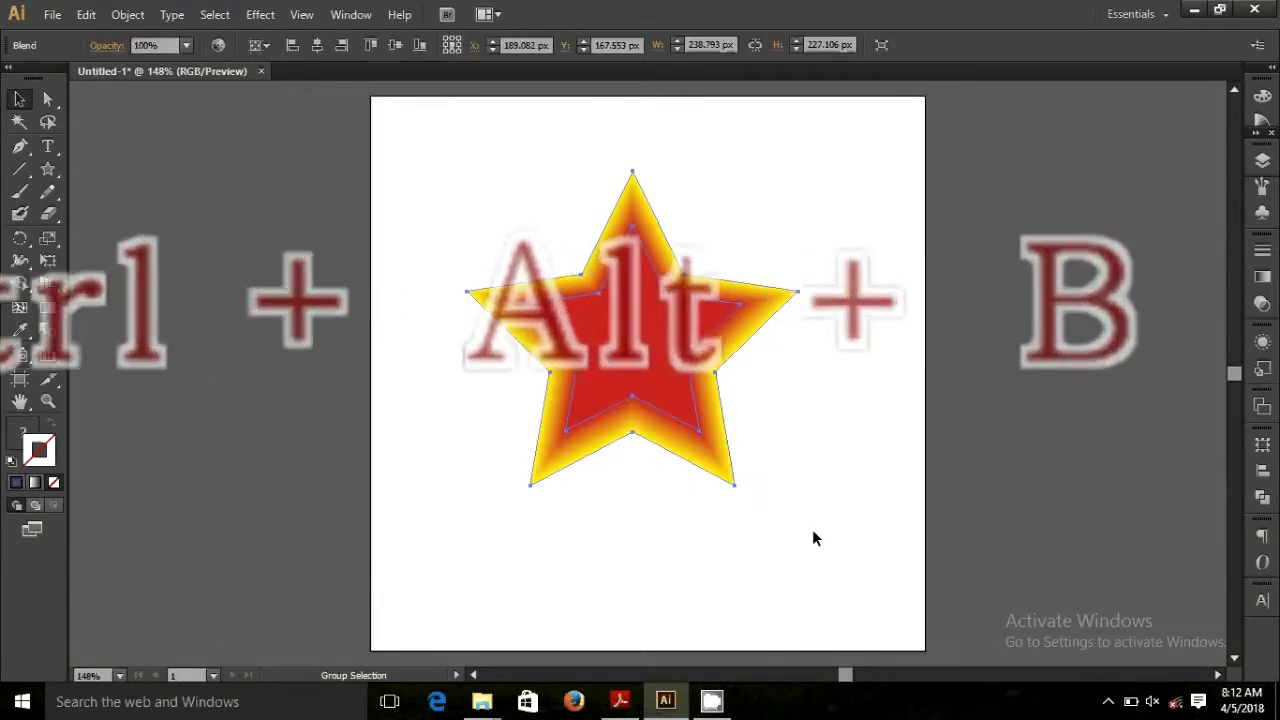
click(803, 532)
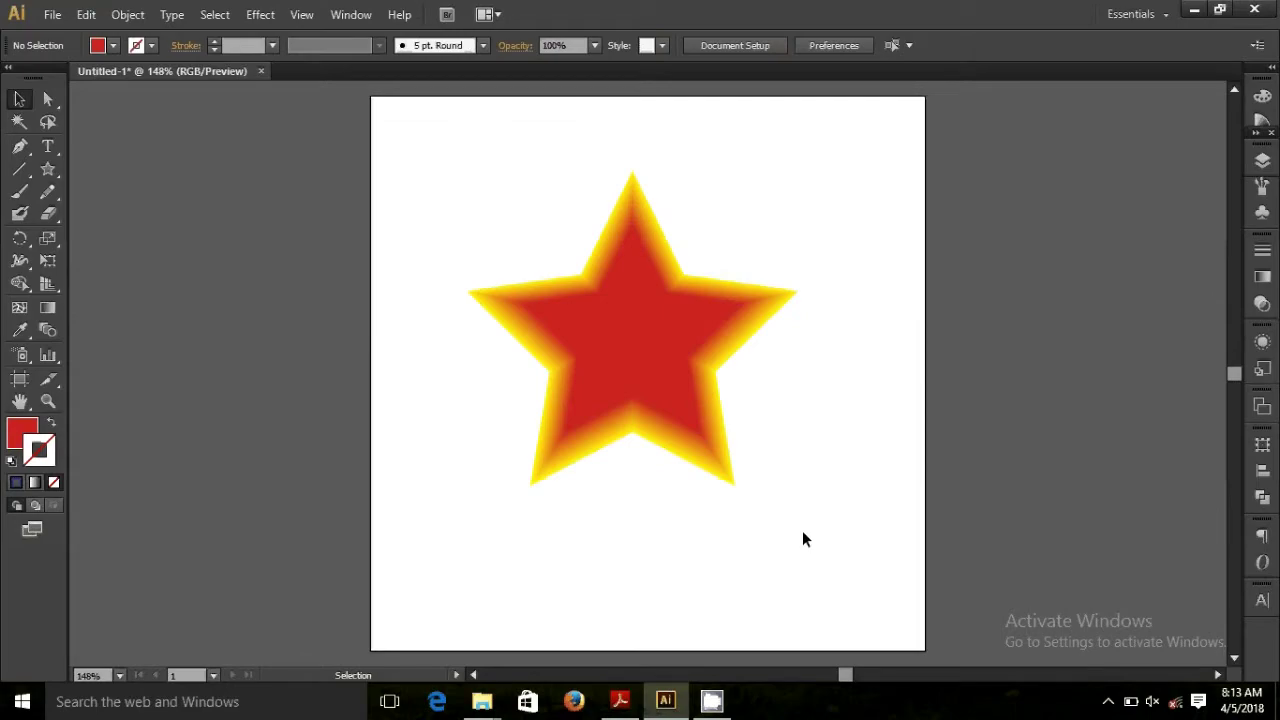